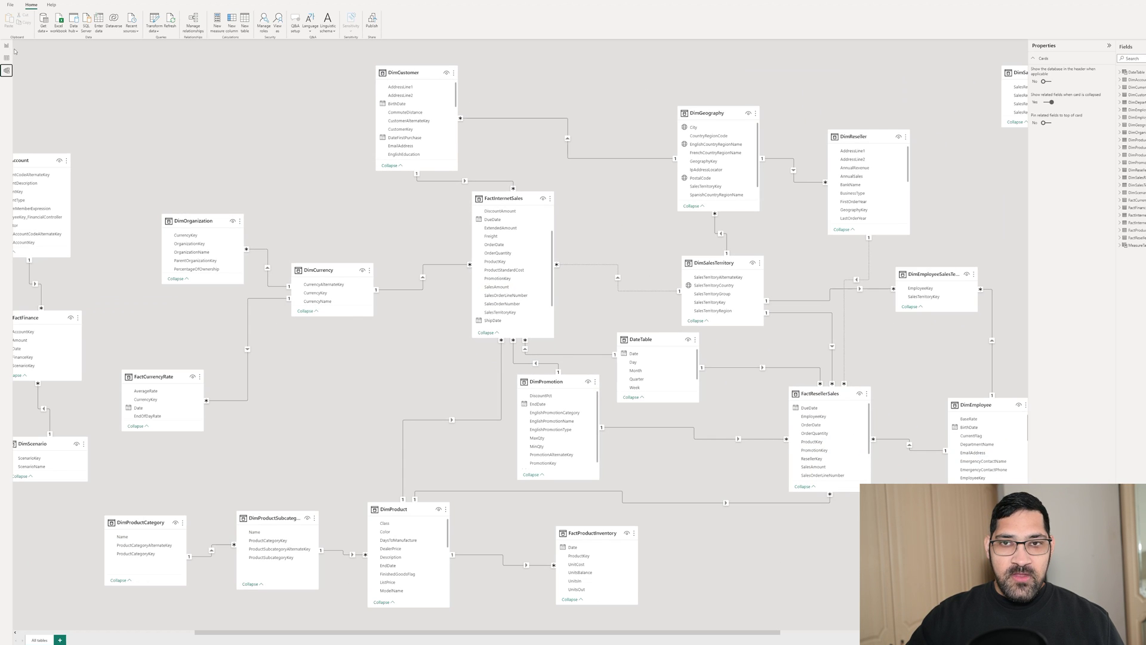
On the empty page, start the measure Average No of Items Milan = AVERAGEX(SUMMARIZE(FactInternetSales.
{"action": "left_click", "coordinate": [7, 45]}
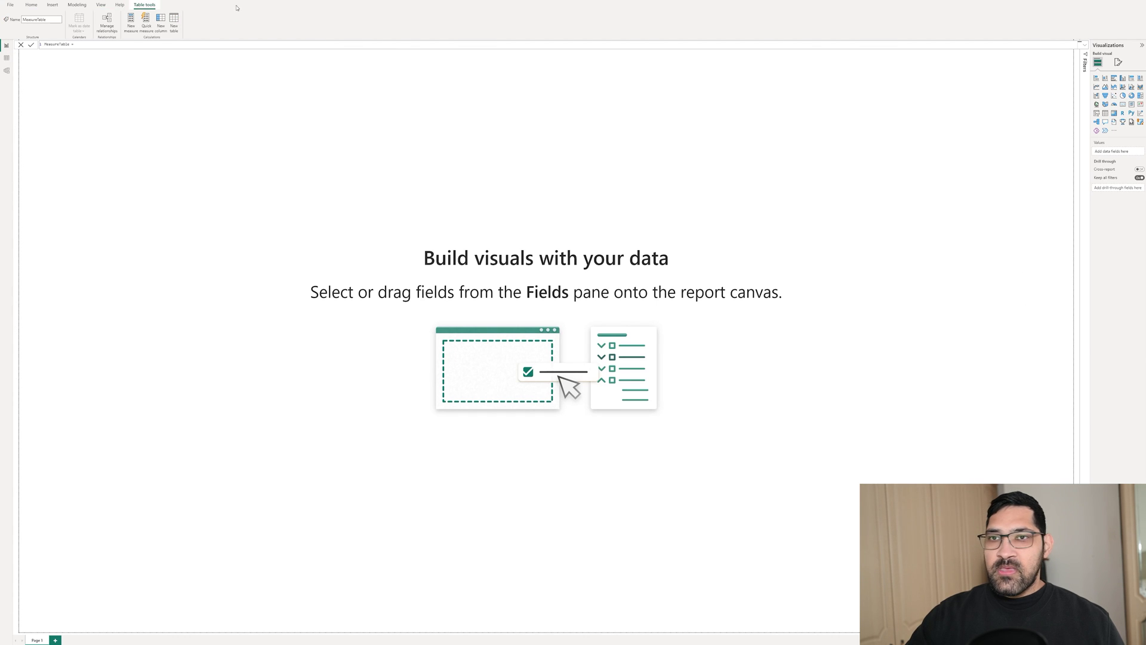
{"action": "left_click", "coordinate": [135, 22]}
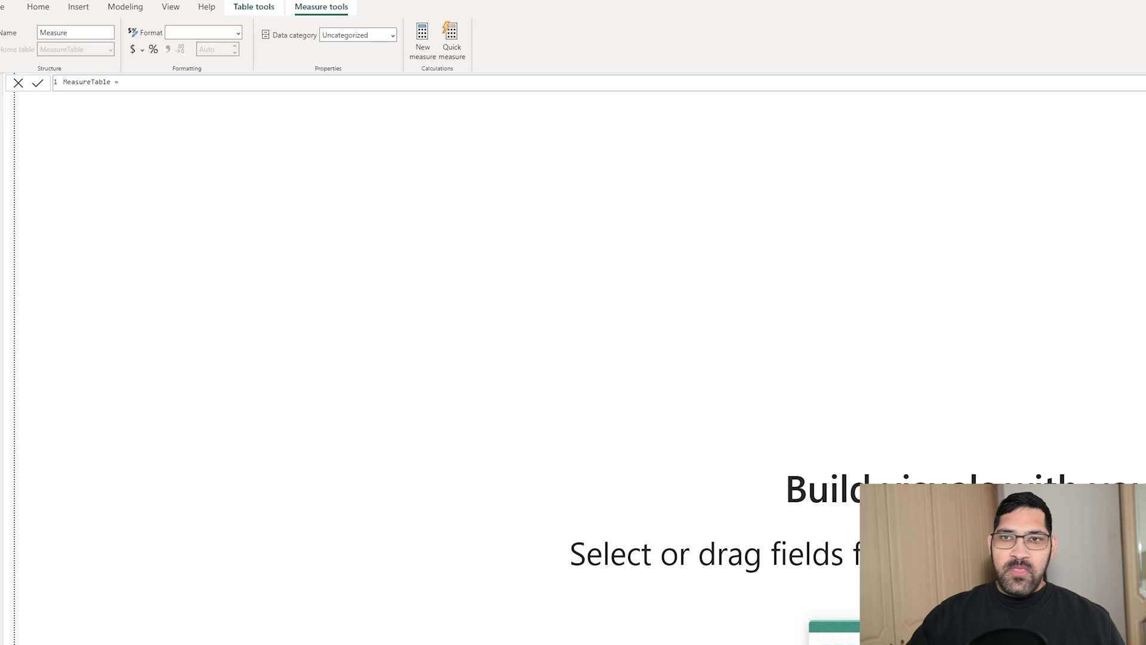
{"action": "type", "text": "Average"}
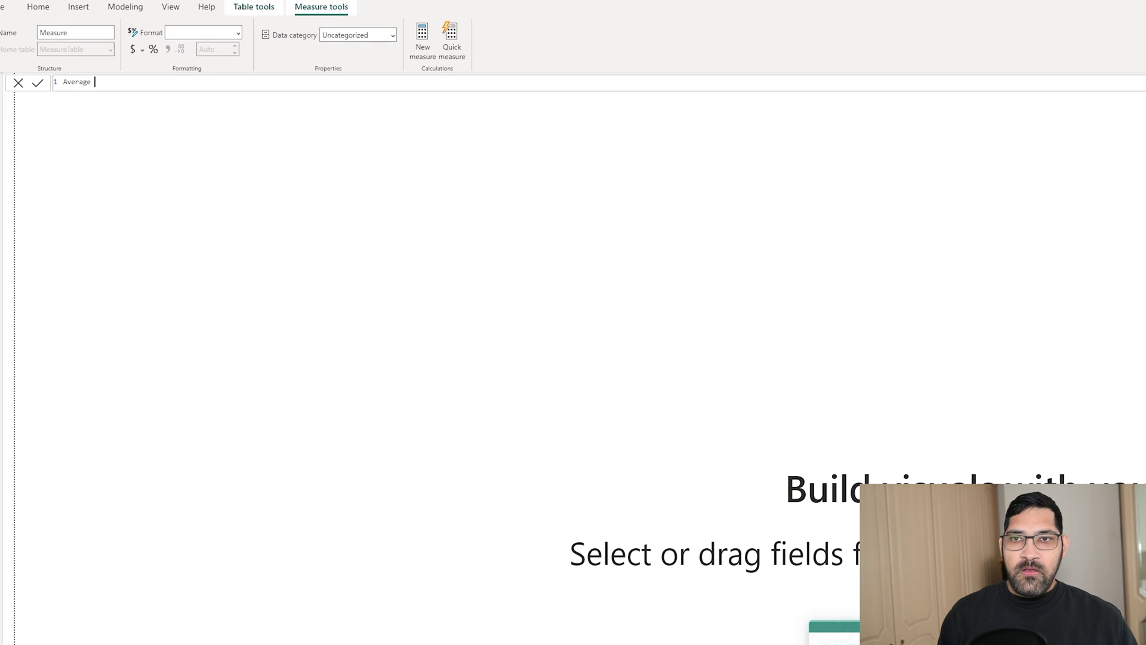
{"action": "type", "text": " No of Ite"}
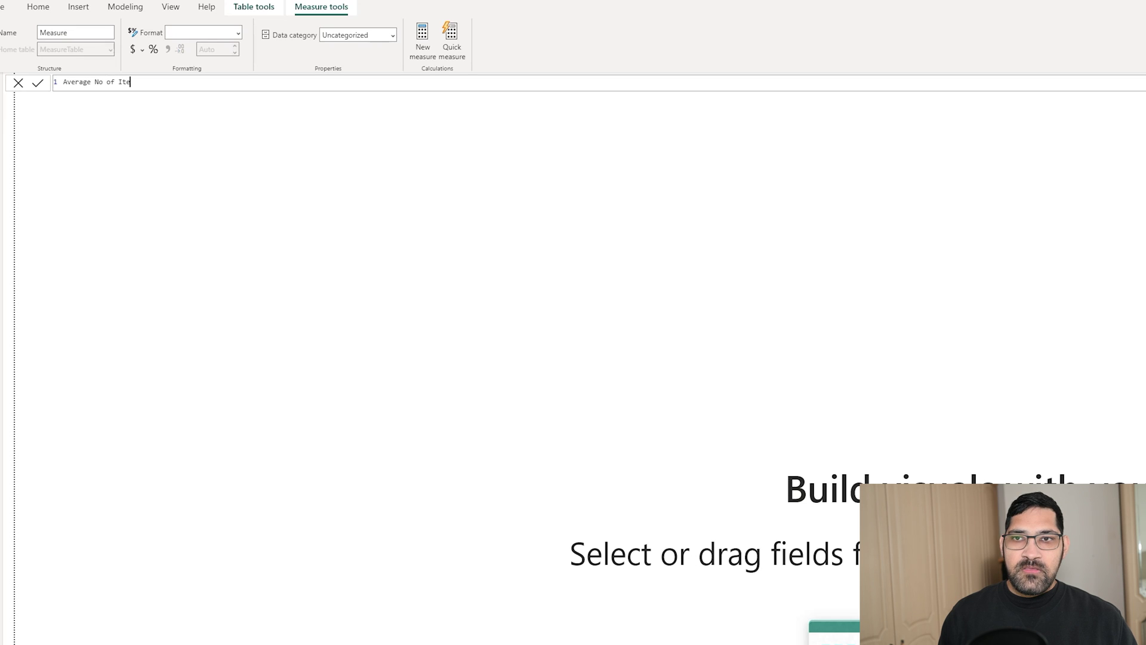
{"action": "type", "text": "ms Milan "}
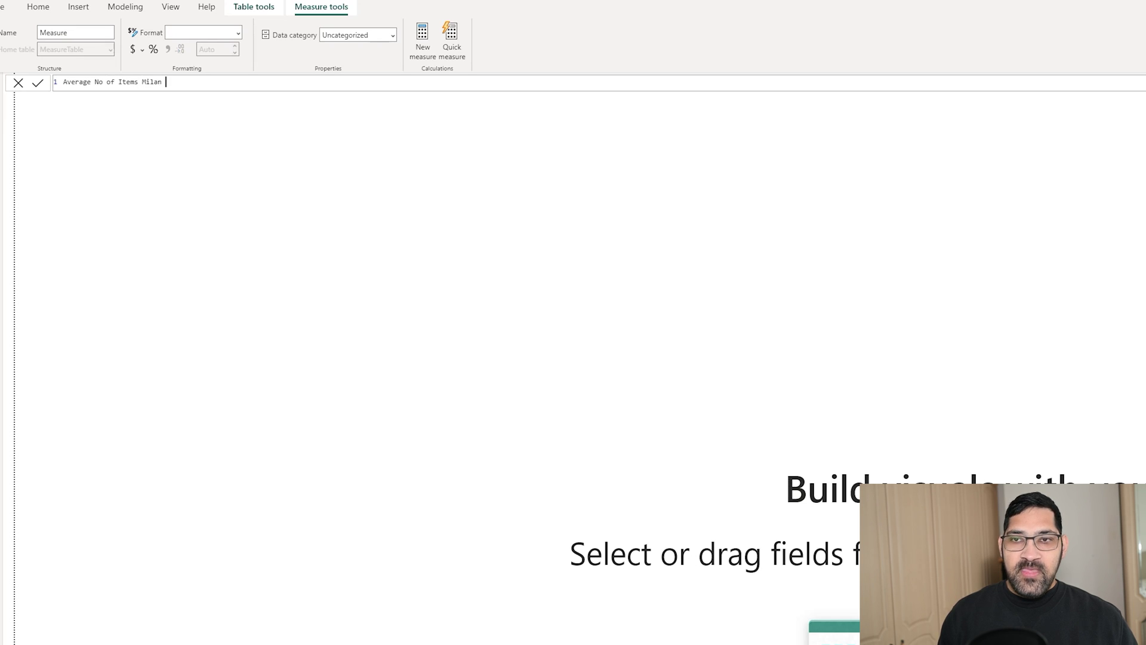
{"action": "type", "text": "="}
{"action": "key", "text": "Return"}
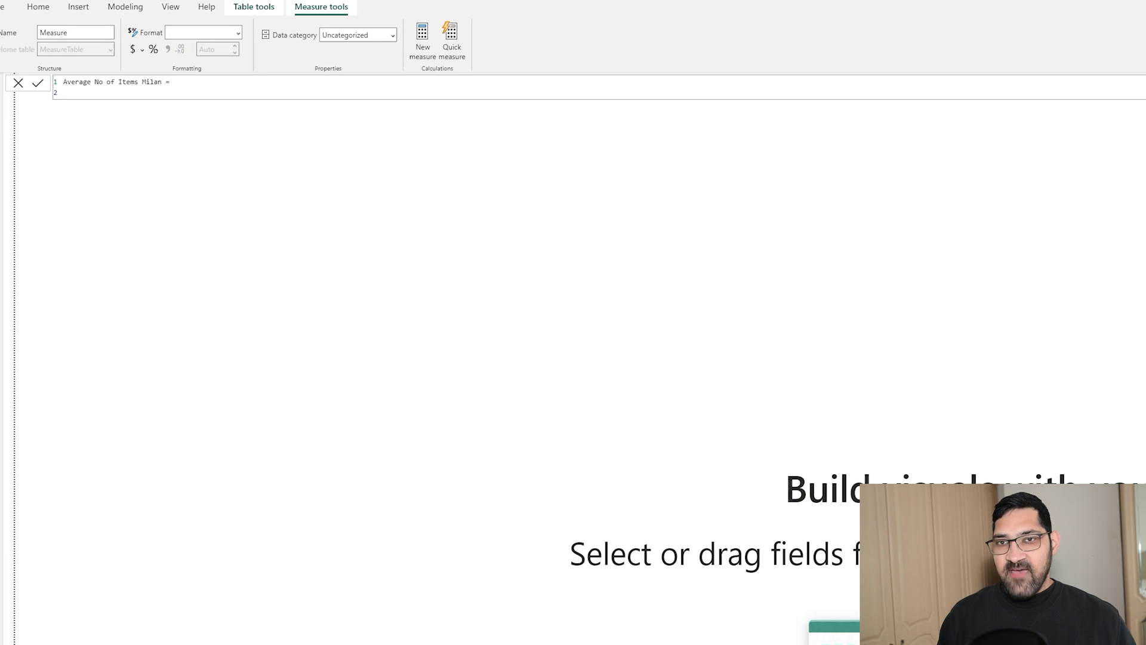
{"action": "type", "text": "average"}
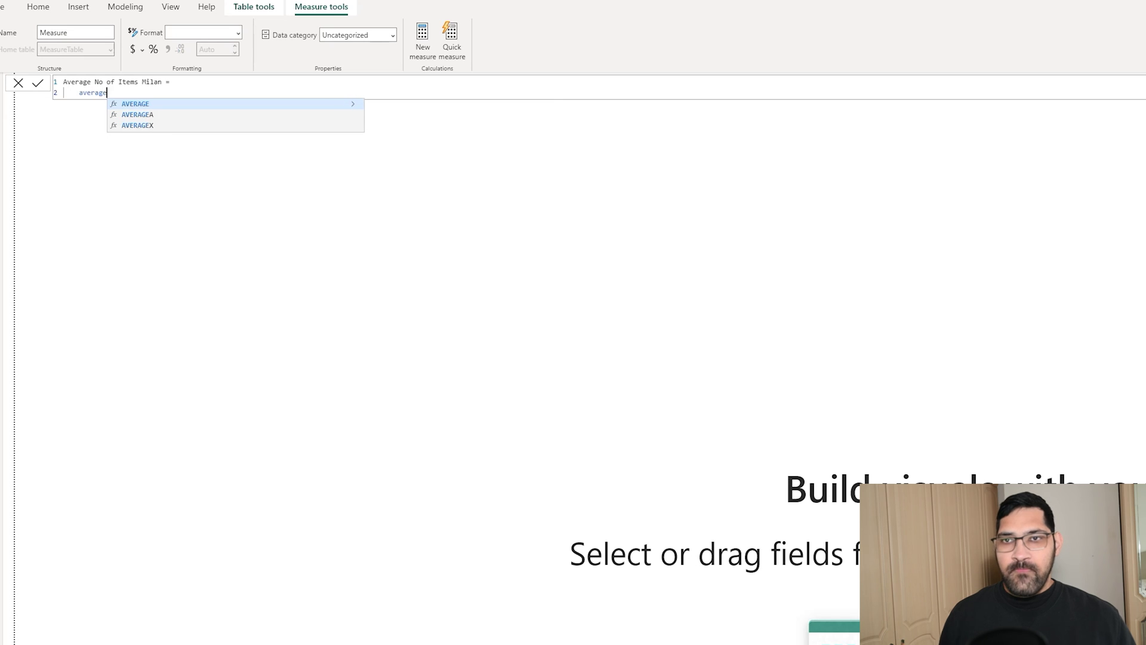
{"action": "key", "text": "Down"}
{"action": "key", "text": "Down"}
{"action": "key", "text": "Tab"}
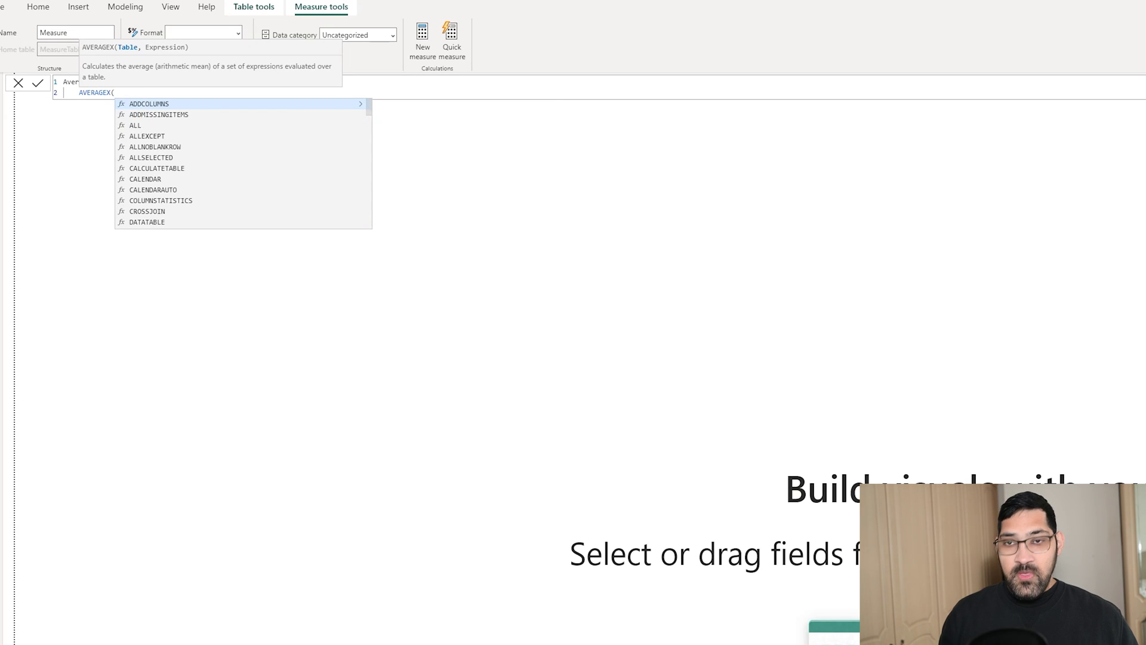
{"action": "type", "text": "sum"}
{"action": "key", "text": "Tab"}
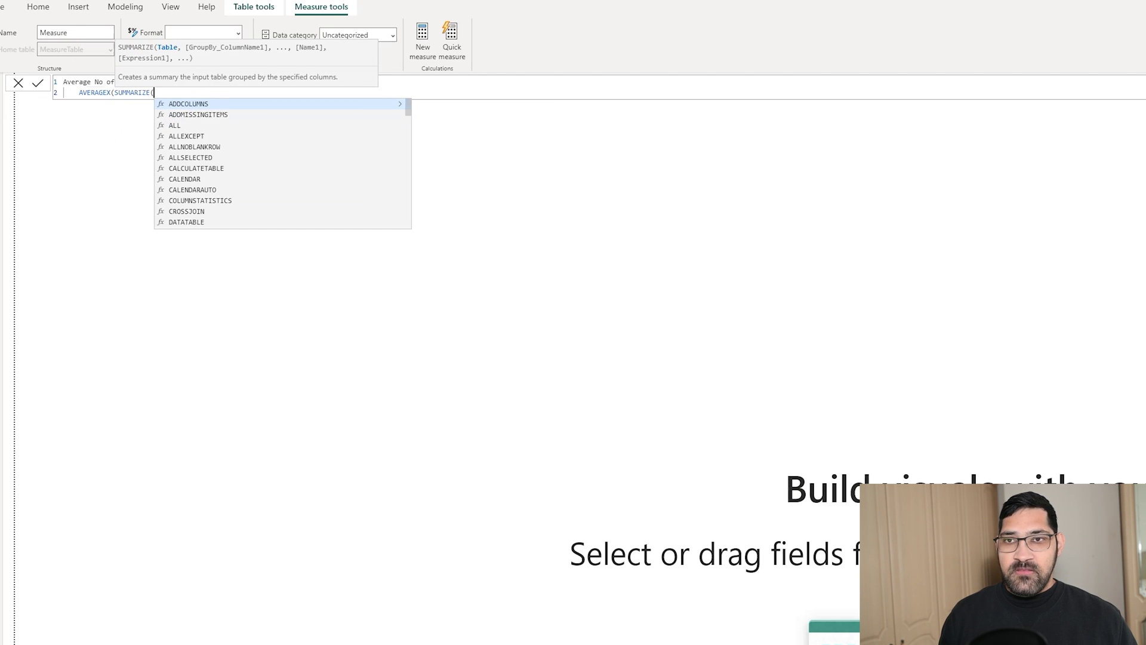
{"action": "type", "text": "factin"}
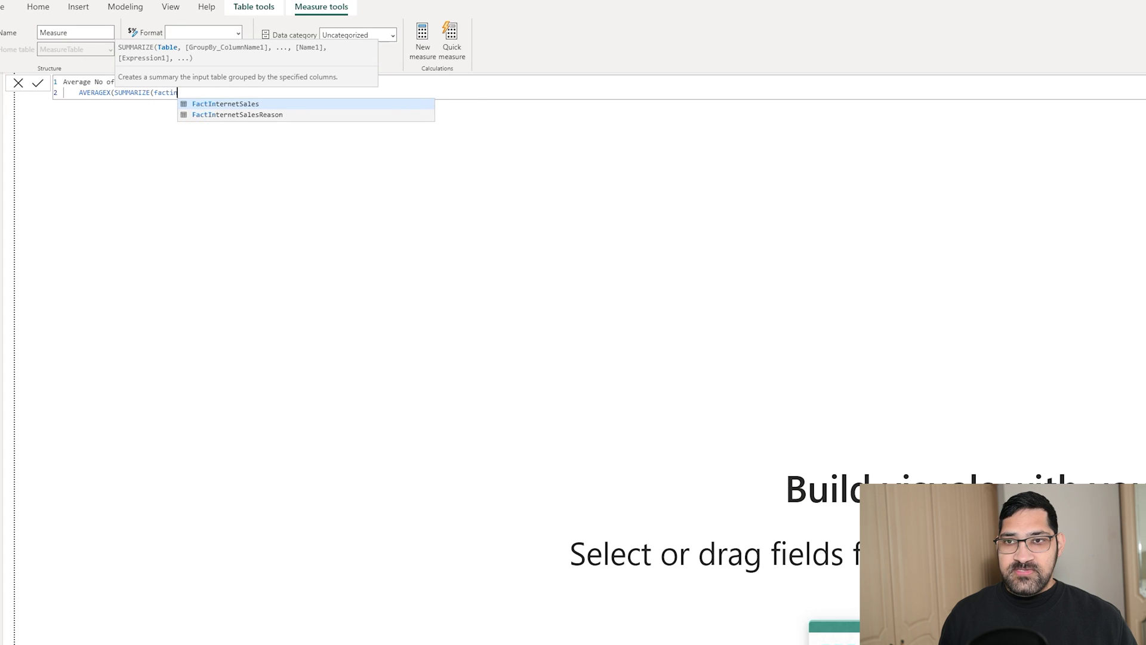
{"action": "key", "text": "Tab"}
Group by SalesOrderNumber with an "Items" count of SalesOrderLineNumber, averaging [Items].
{"action": "type", "text": ", "}
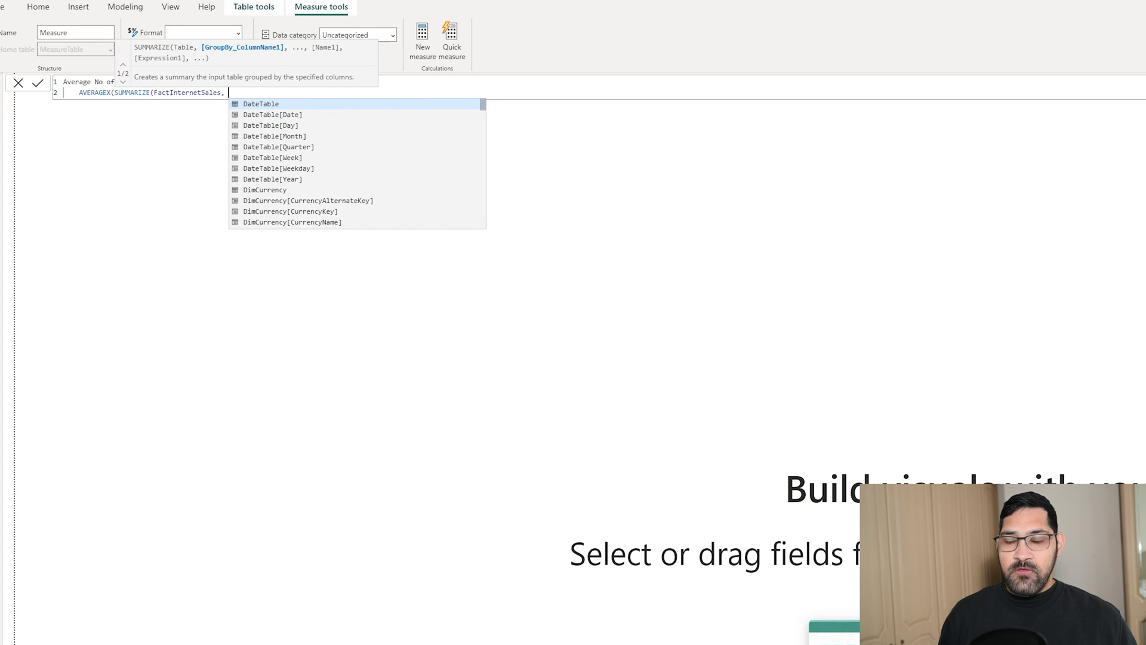
{"action": "type", "text": "order"}
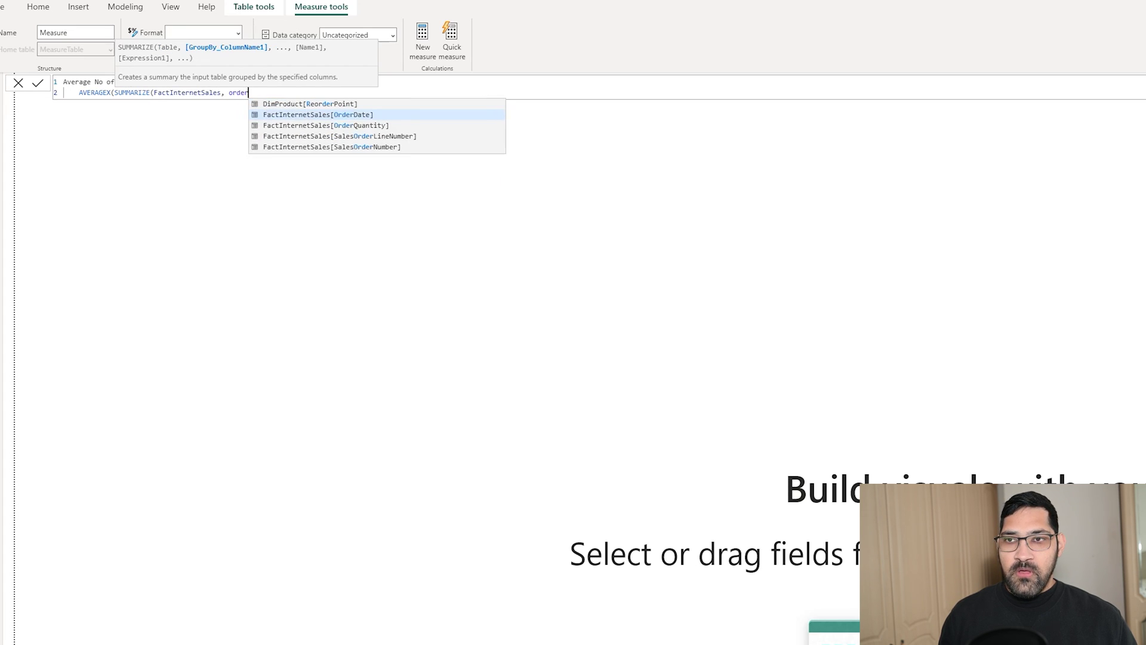
{"action": "type", "text": "n"}
{"action": "key", "text": "Tab"}
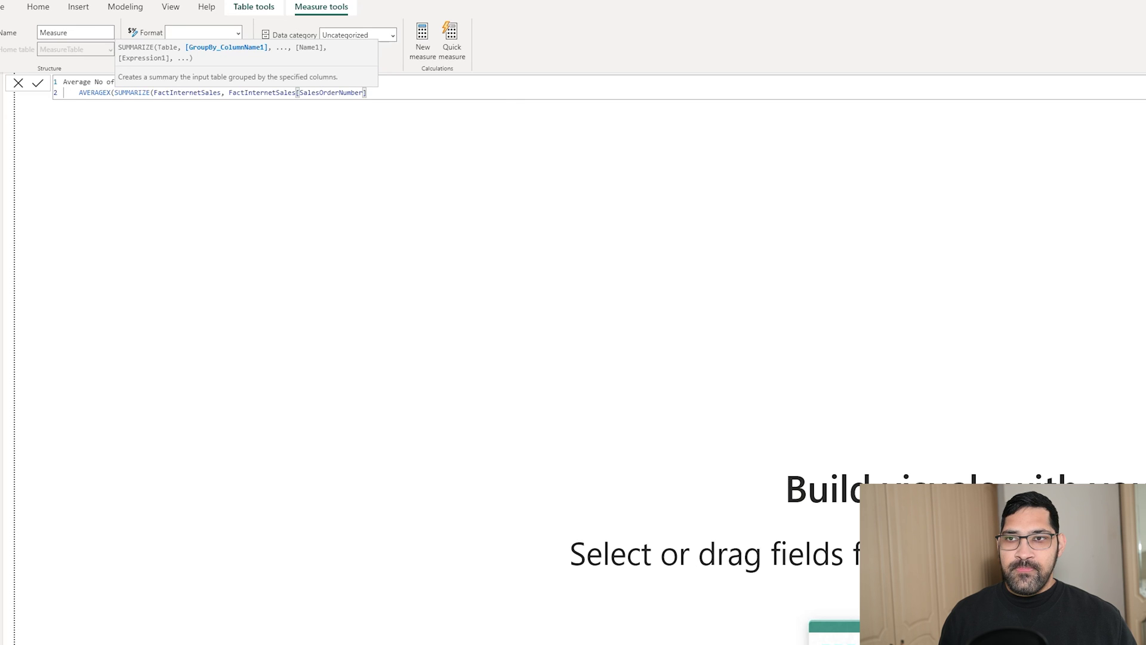
{"action": "type", "text": ","}
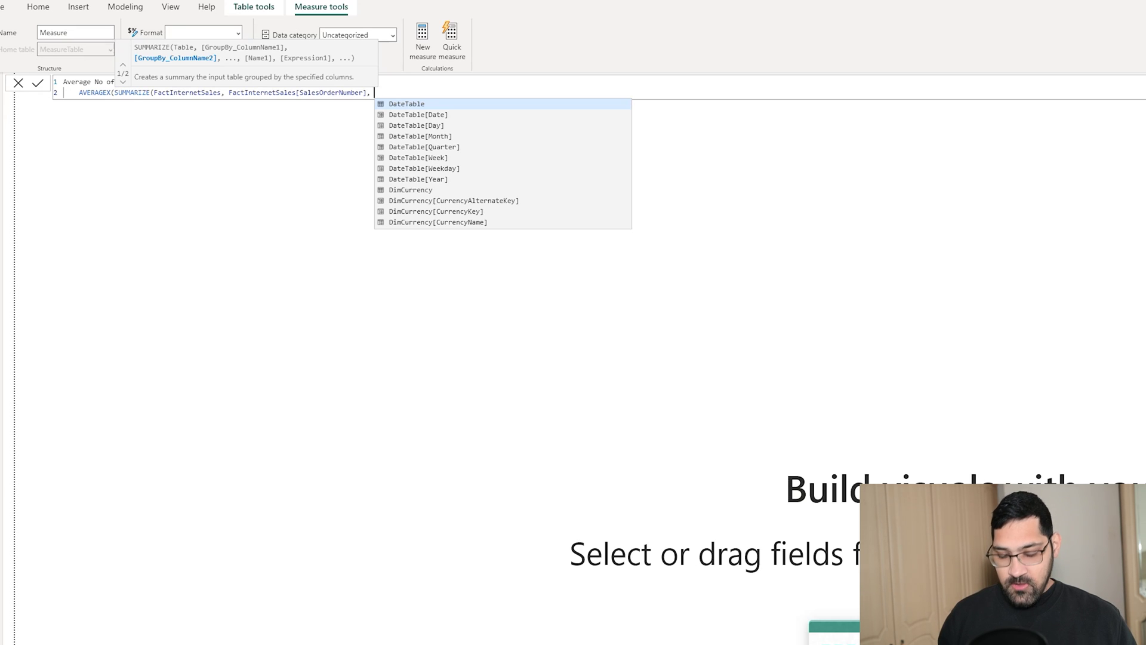
{"action": "type", "text": "\"Imte"}
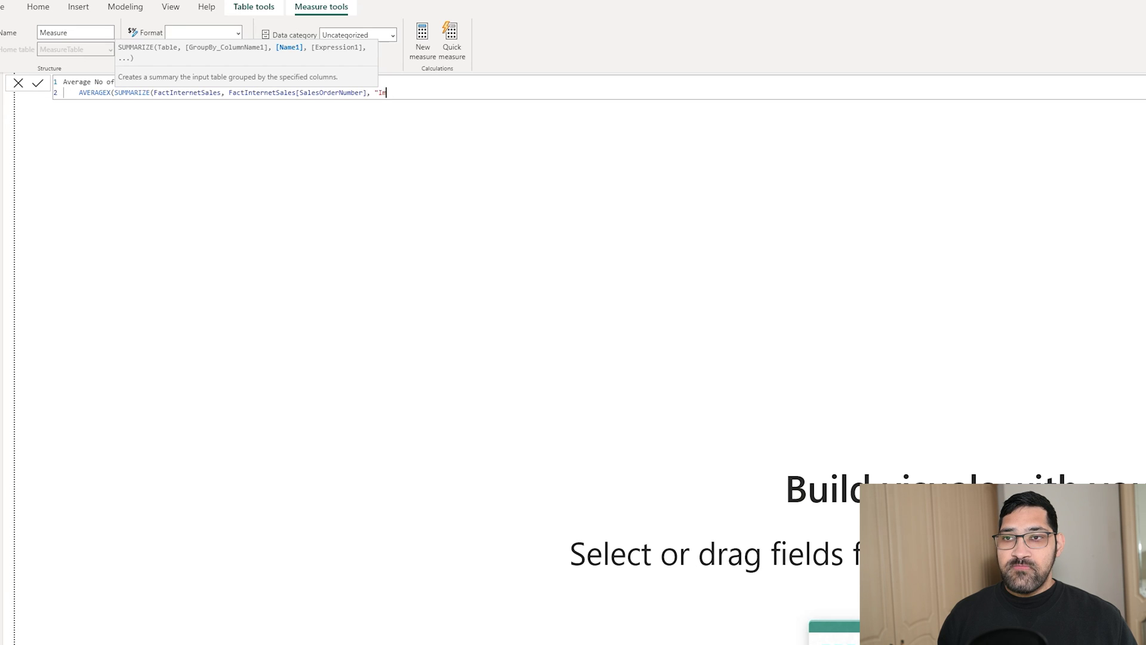
{"action": "type", "text": ", "}
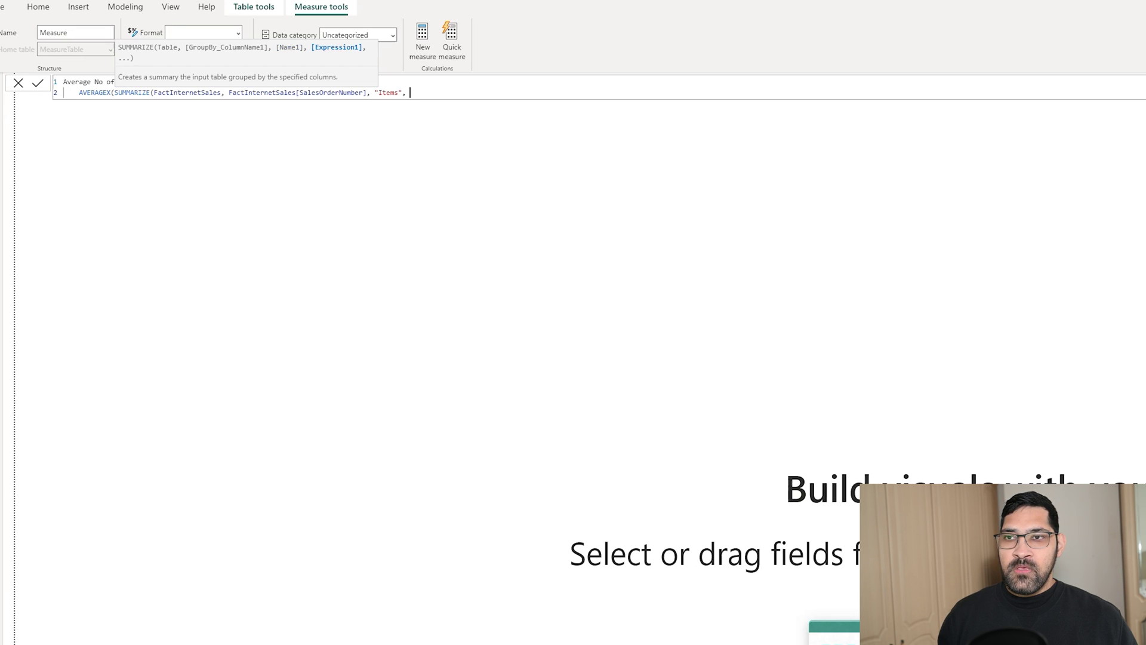
{"action": "type", "text": "Count("}
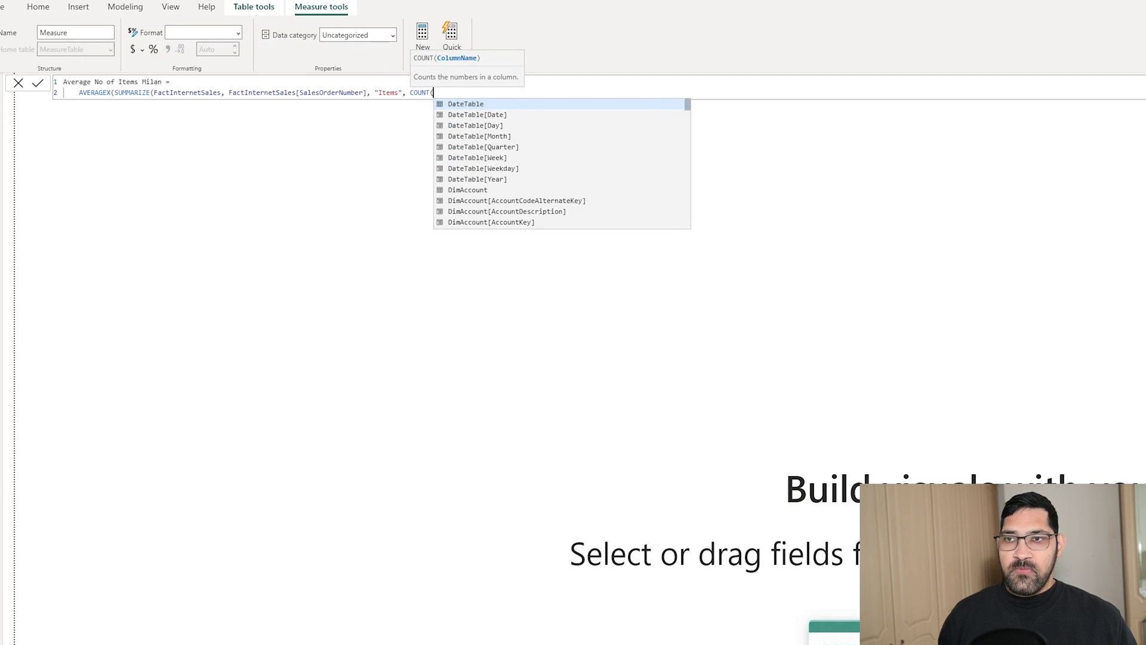
{"action": "type", "text": "orderlin"}
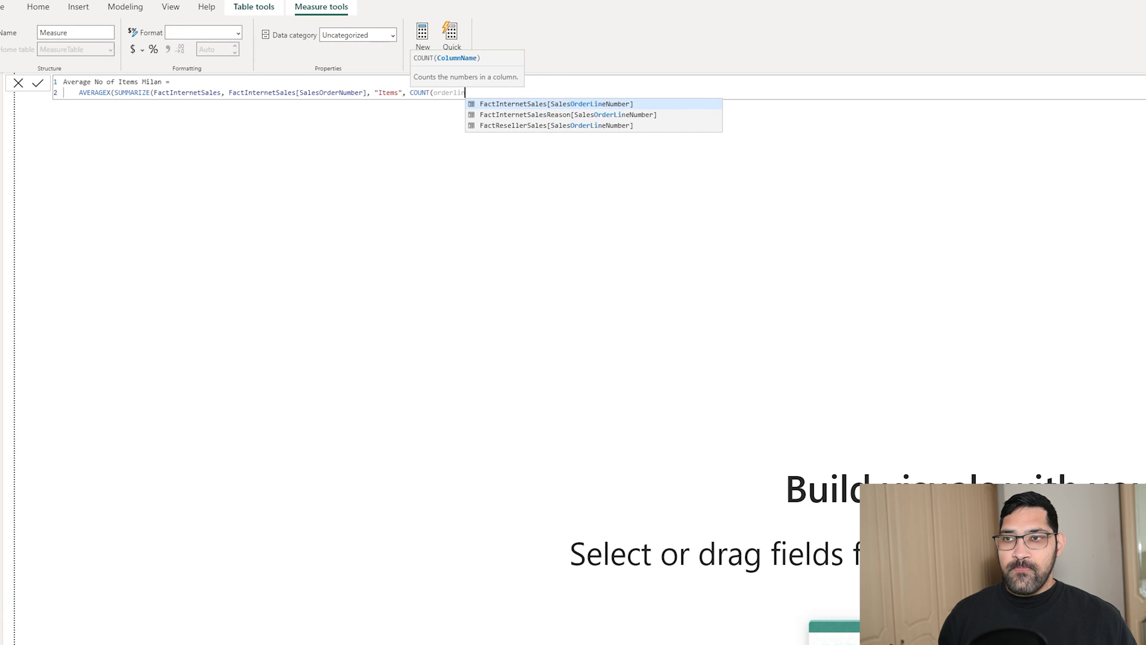
{"action": "key", "text": "Tab"}
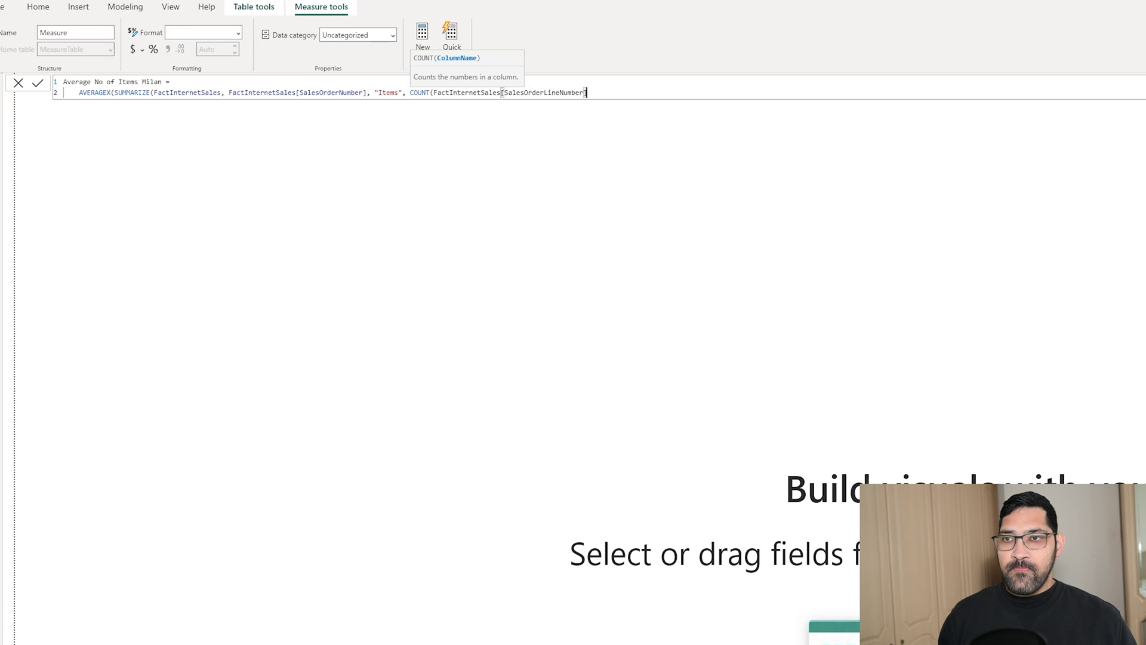
{"action": "type", "text": "))"}
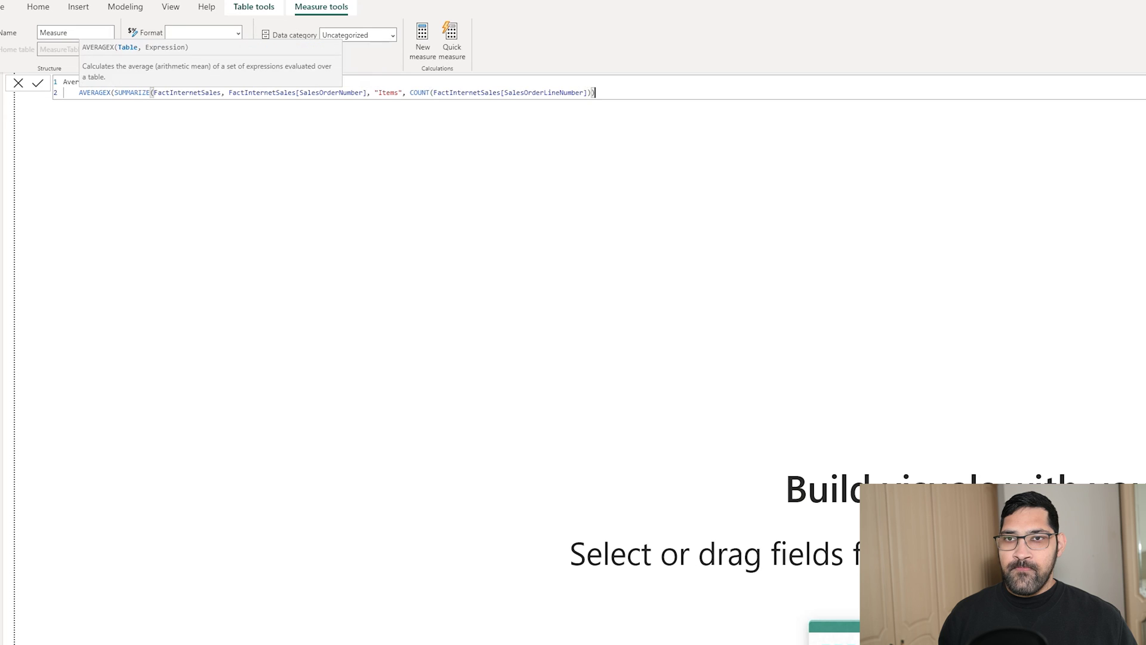
{"action": "type", "text": ","}
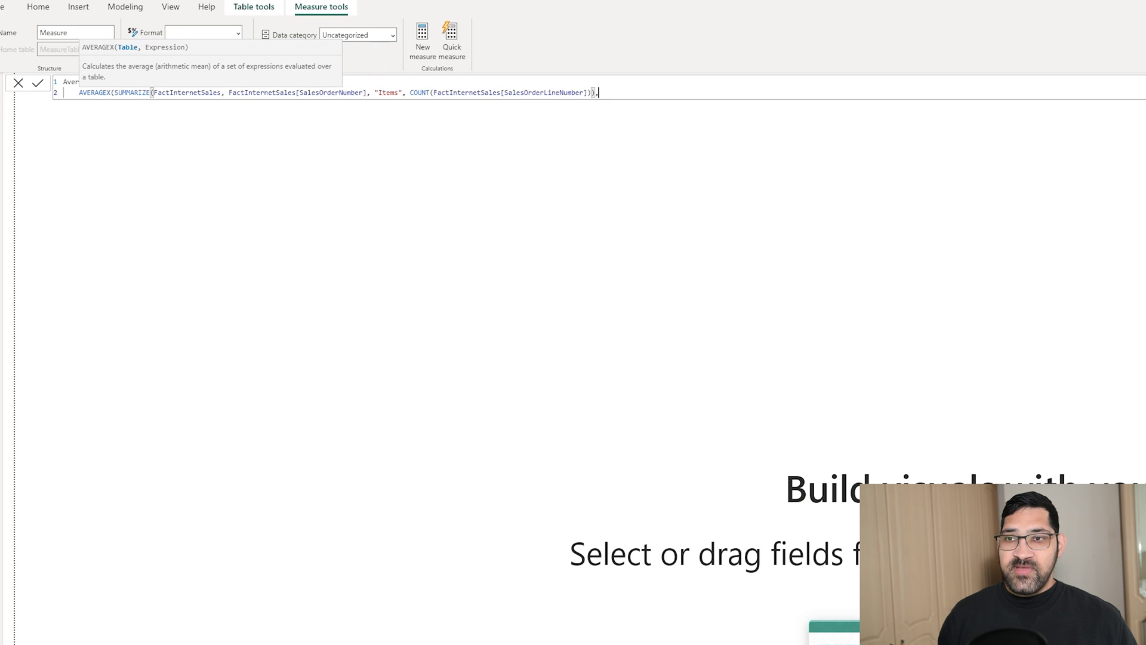
{"action": "type", "text": " Items"}
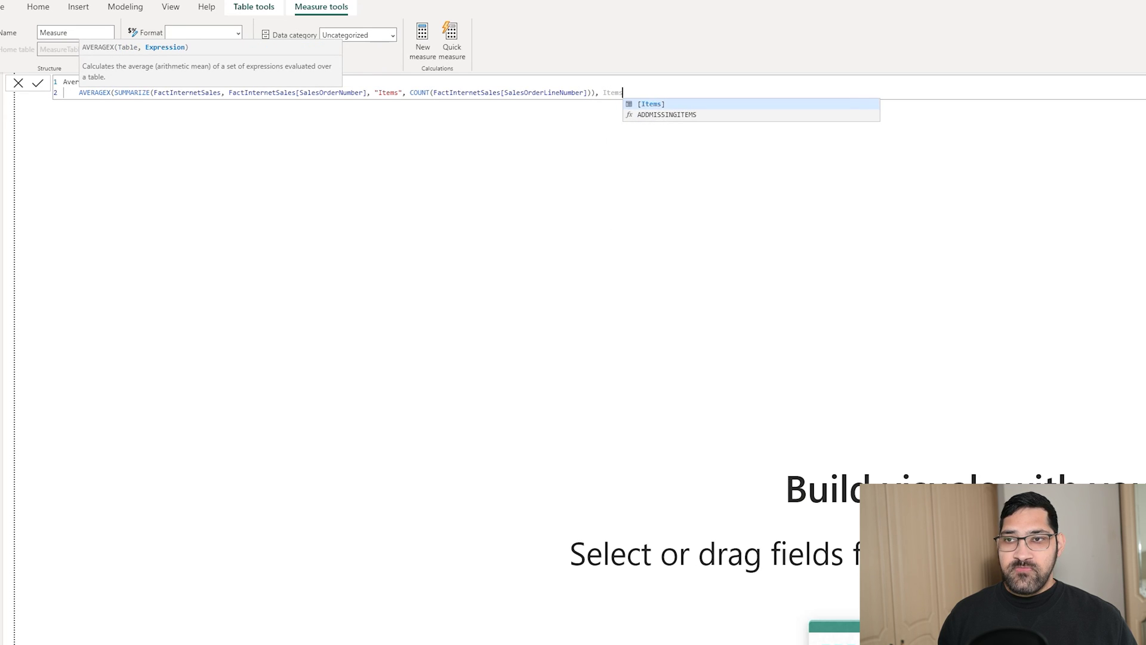
{"action": "type", "text": ")"}
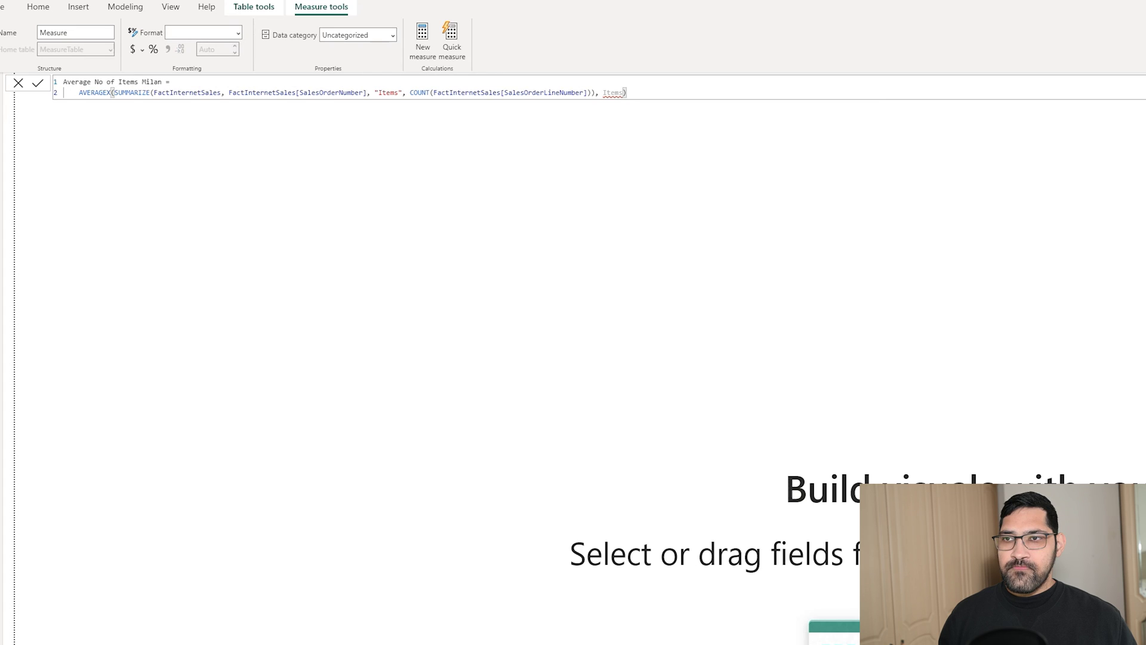
{"action": "key", "text": "BackSpace"}
{"action": "key", "text": "Tab"}
{"action": "type", "text": ")"}
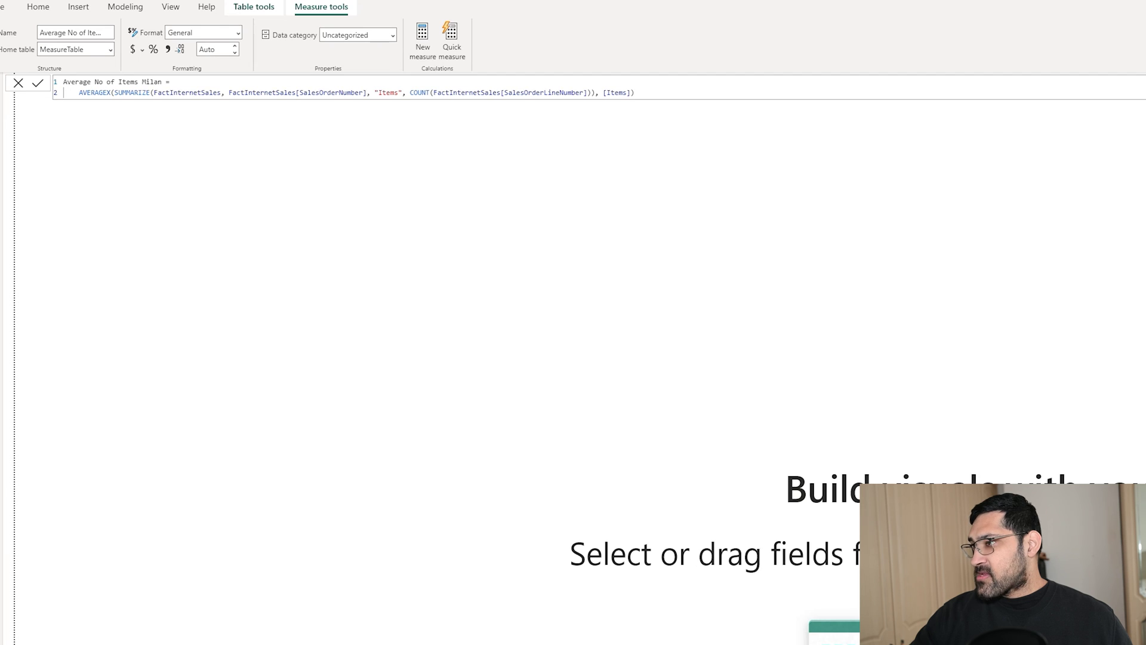
Show the Average No of Items Milan measure in a new card on the report page.
{"action": "left_click_drag", "start_coordinate": [128, 156], "coordinate": [213, 212]}
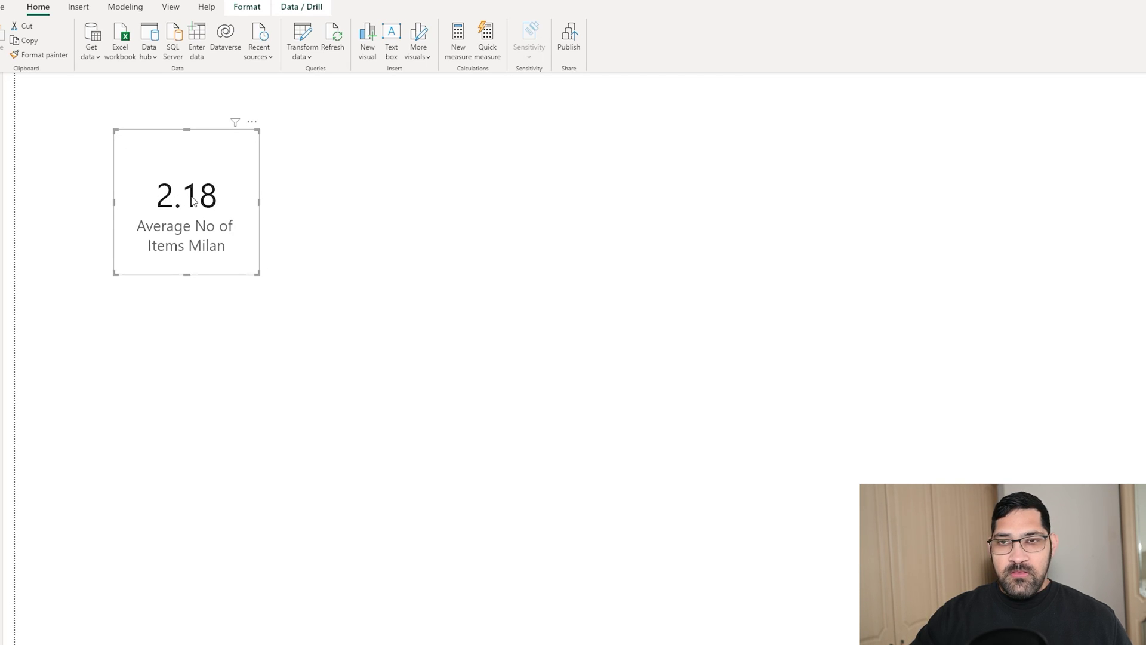
{"action": "left_click", "coordinate": [427, 282]}
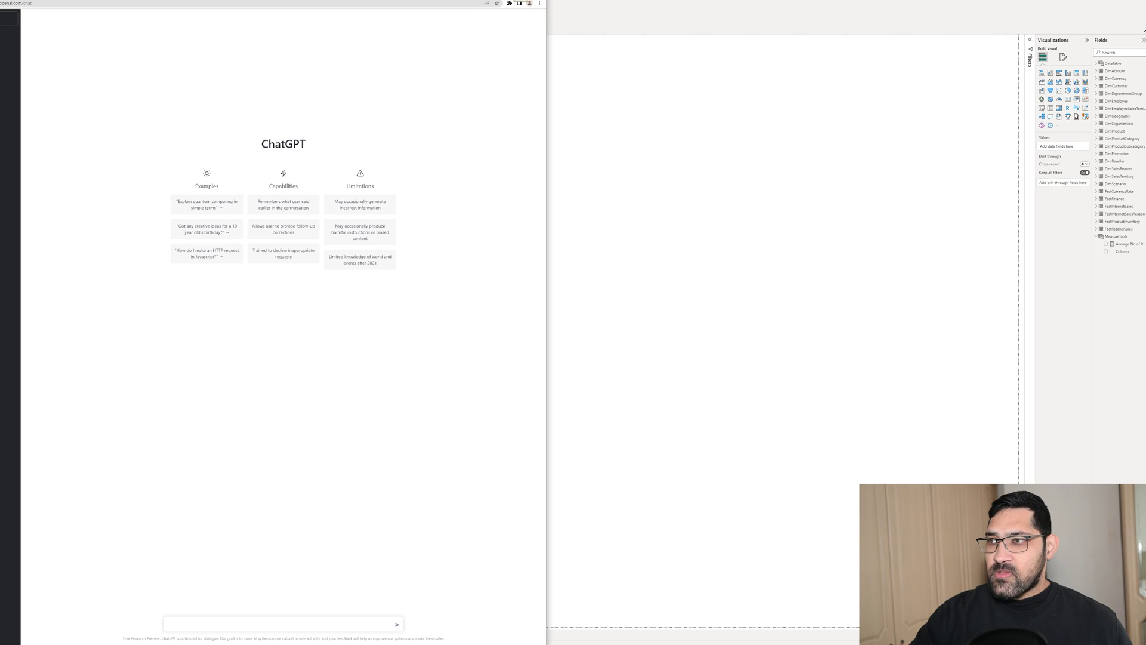
Snap Power BI right in Model view and begin the ChatGPT prompt 'I have a table called FactInternetSales'.
{"action": "key", "text": "super+Right"}
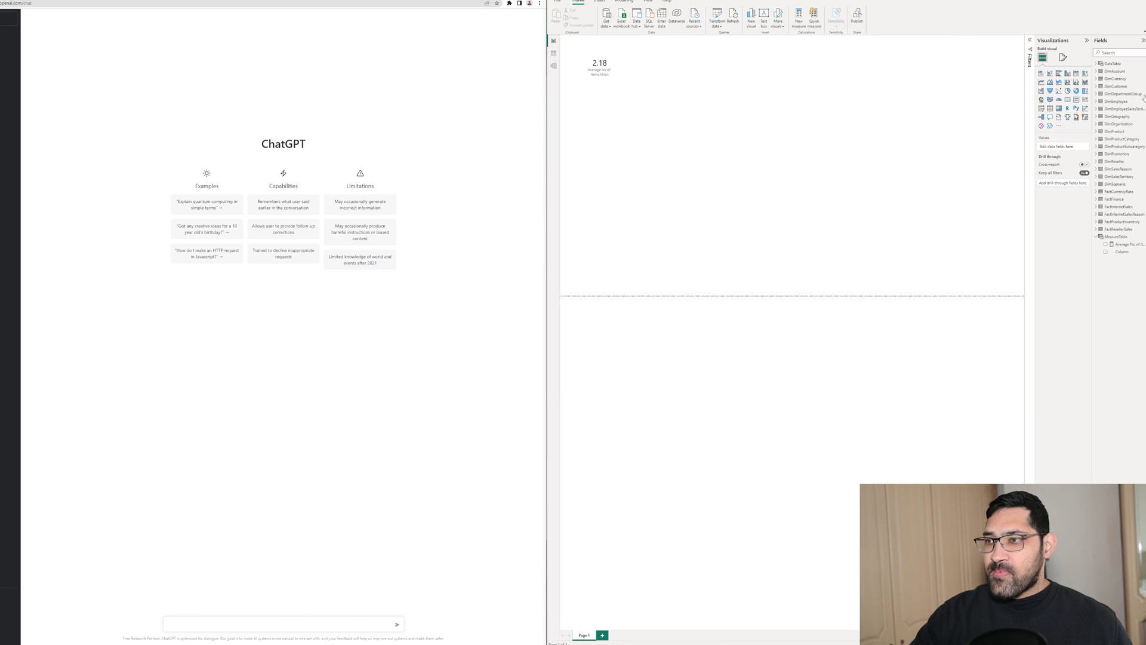
{"action": "left_click", "coordinate": [554, 67]}
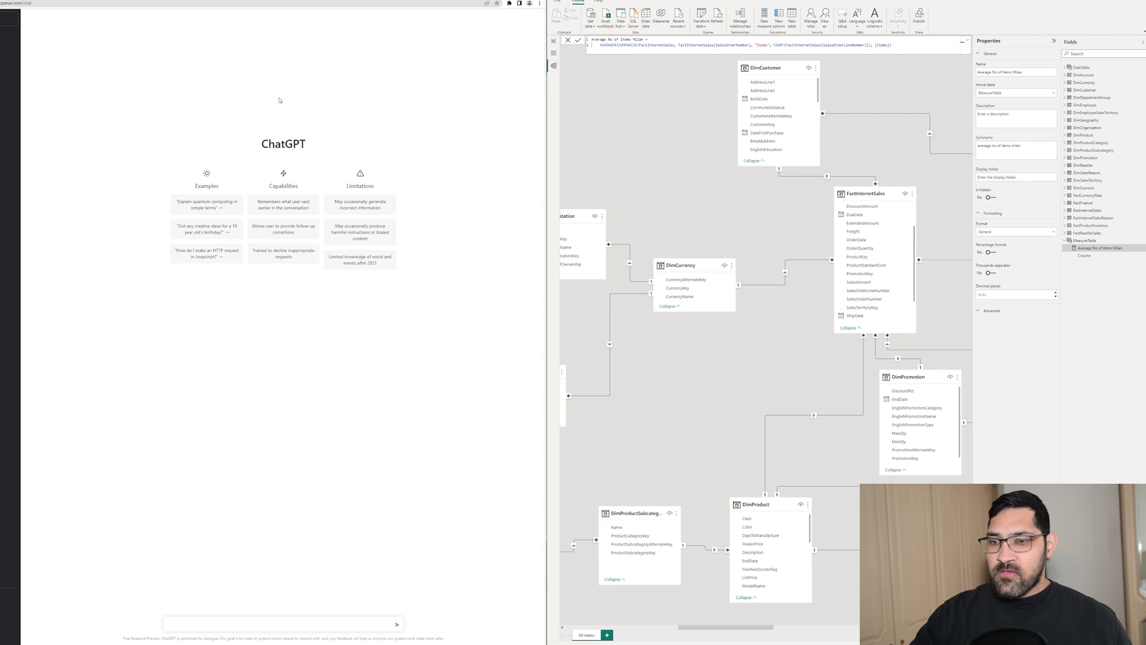
{"action": "left_click", "coordinate": [259, 625]}
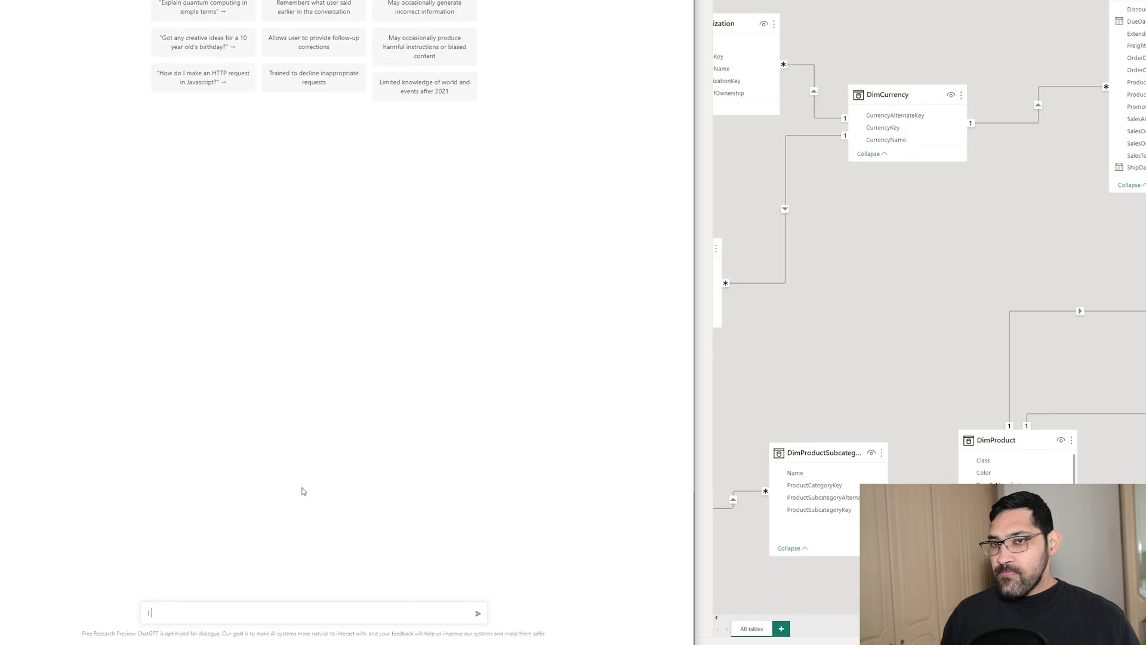
{"action": "type", "text": "I have a "}
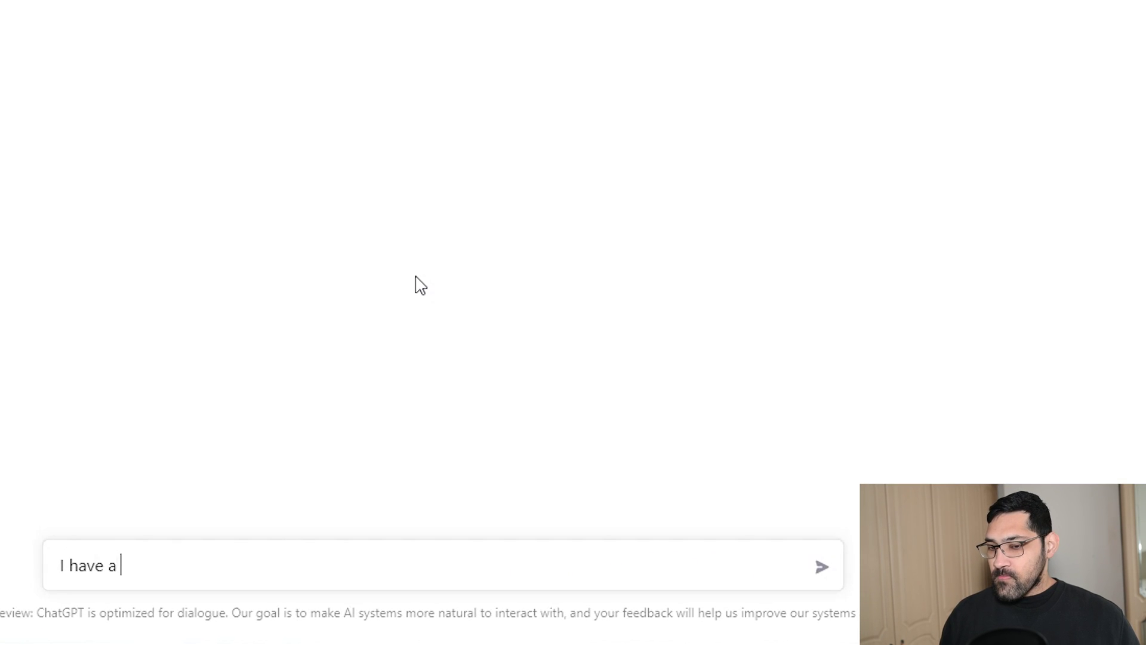
{"action": "type", "text": "table called F"}
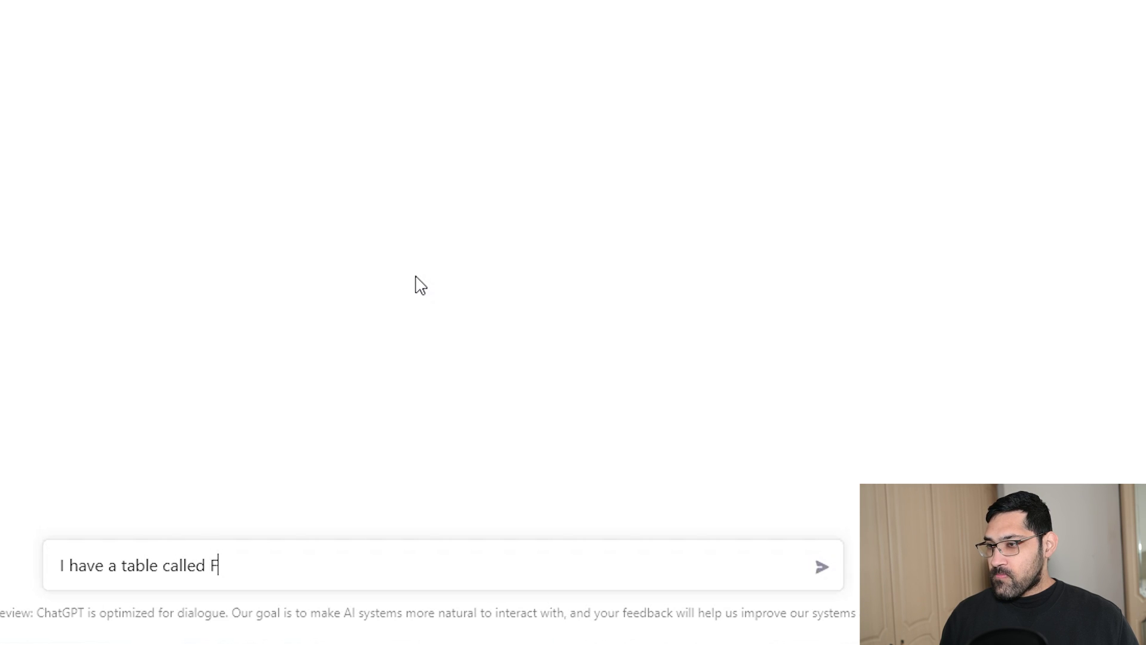
{"action": "type", "text": "actInternetS"}
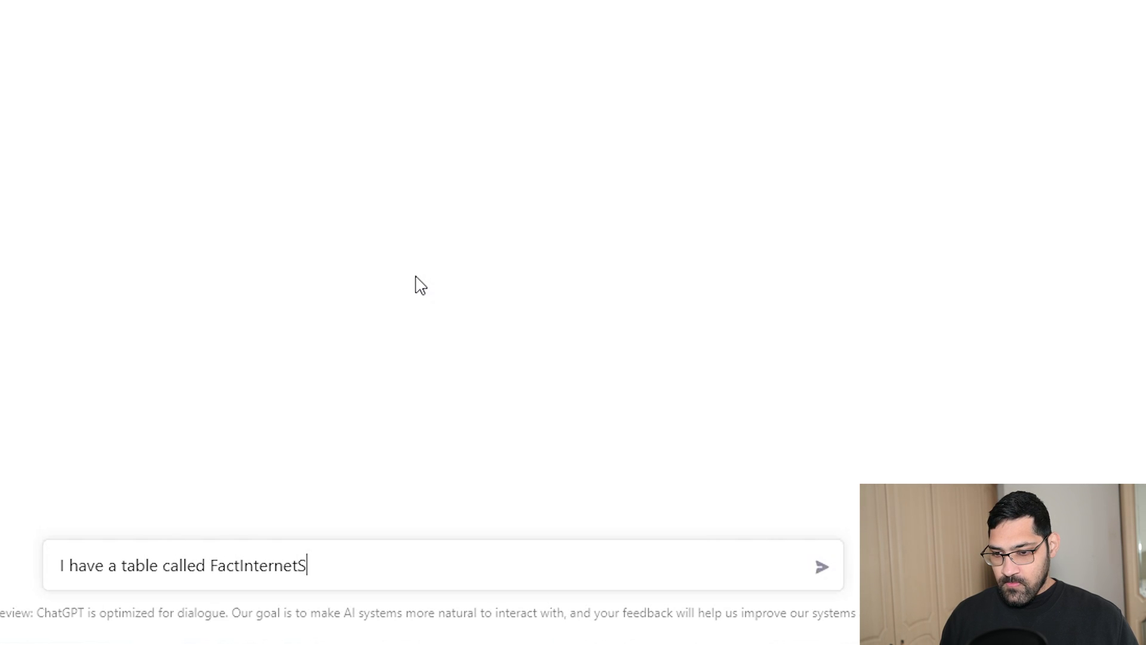
{"action": "type", "text": "ales "}
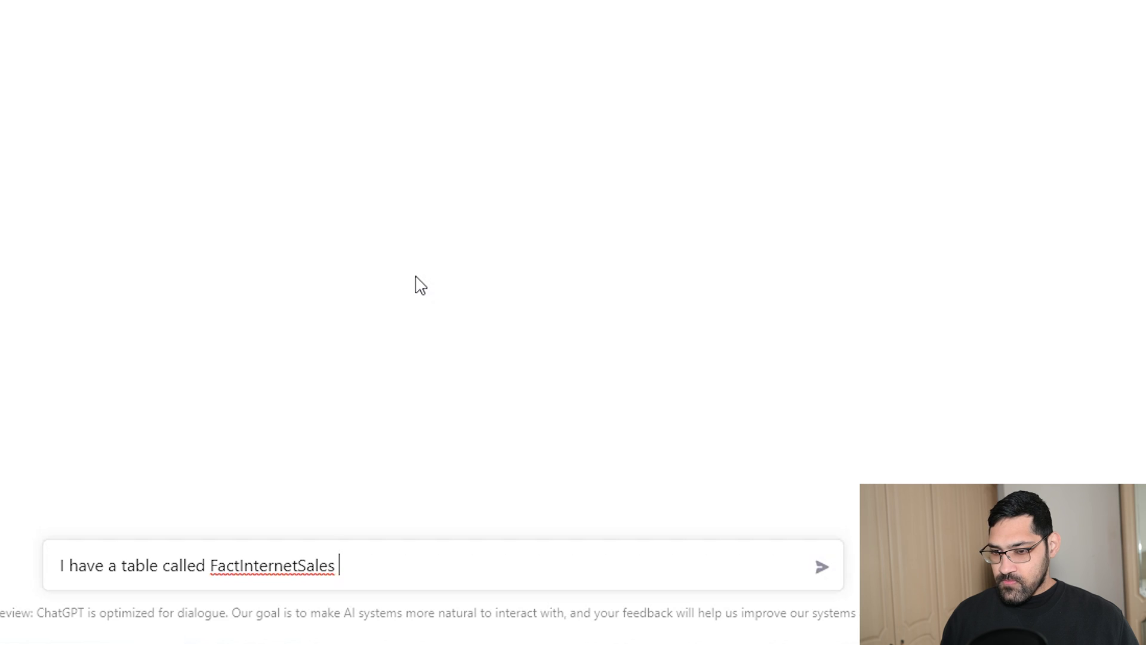
{"action": "type", "text": "with a co"}
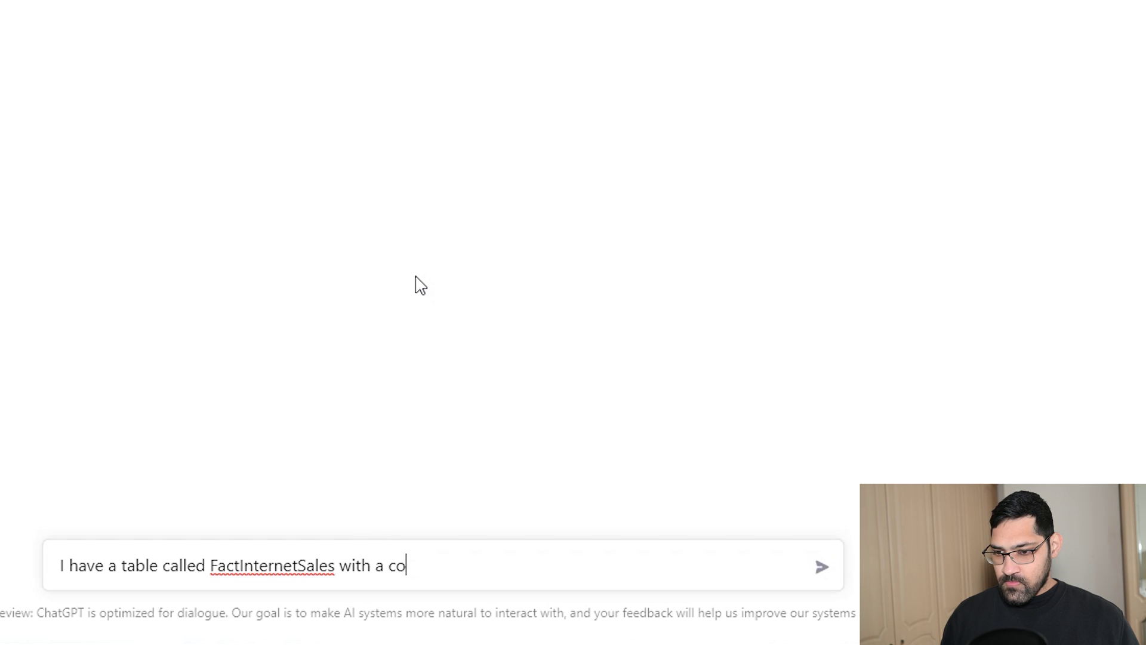
Describe the SalesOrderNumber and SalesOrderLineNumber columns and what each identifies in the prompt.
{"action": "type", "text": "lumn called SalesOrder"}
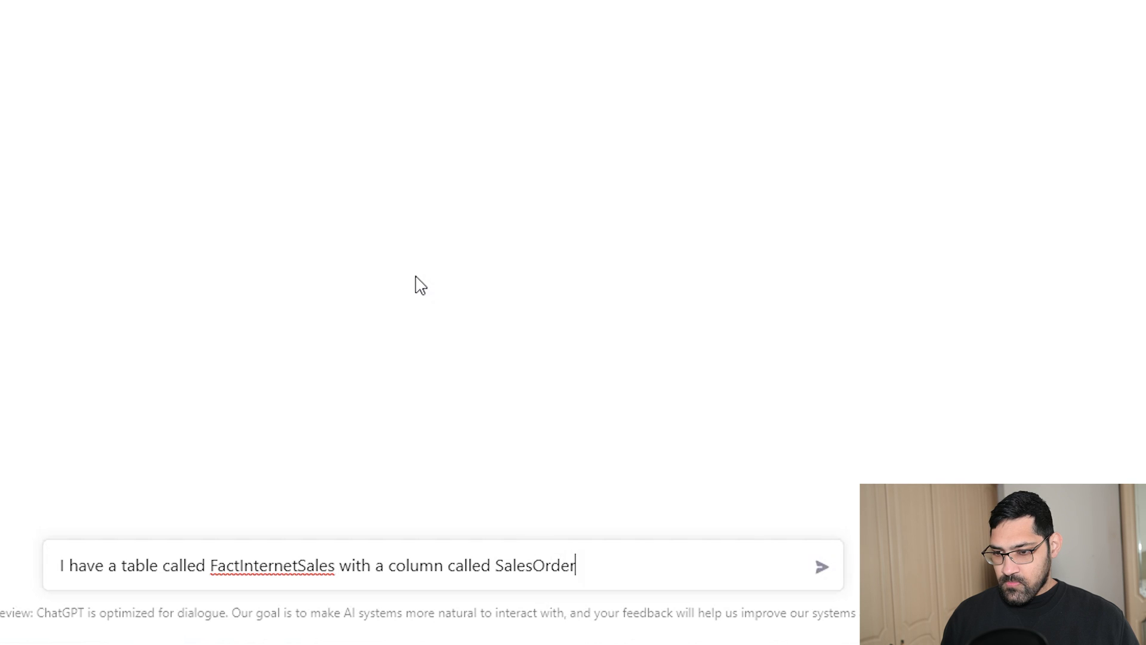
{"action": "type", "text": "Numb"}
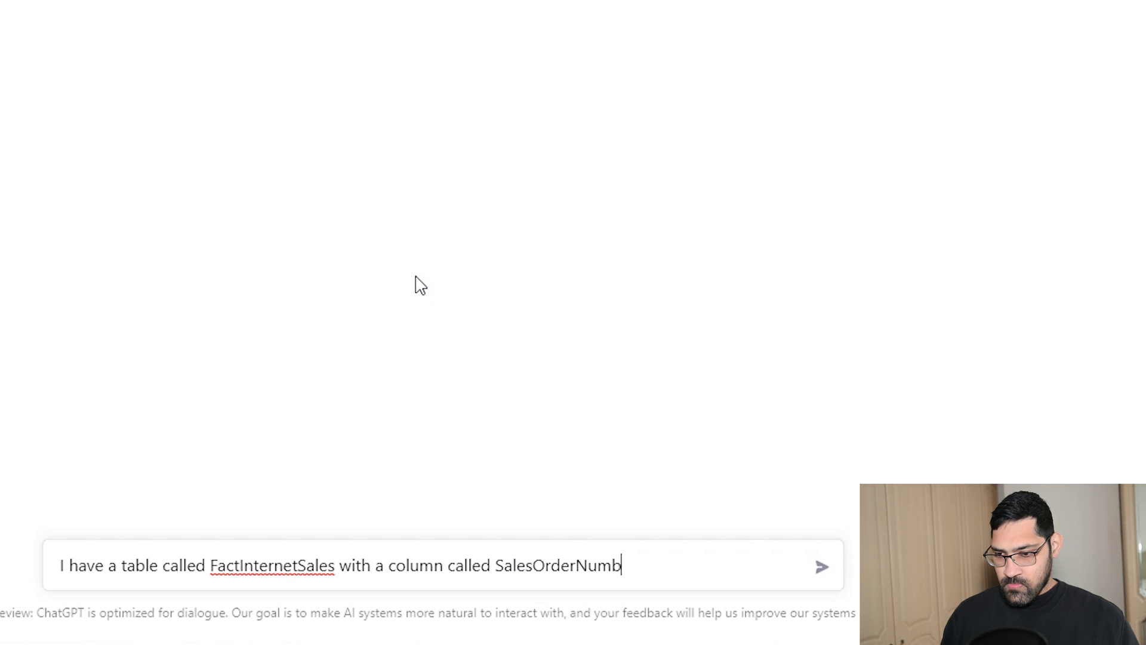
{"action": "type", "text": "er"}
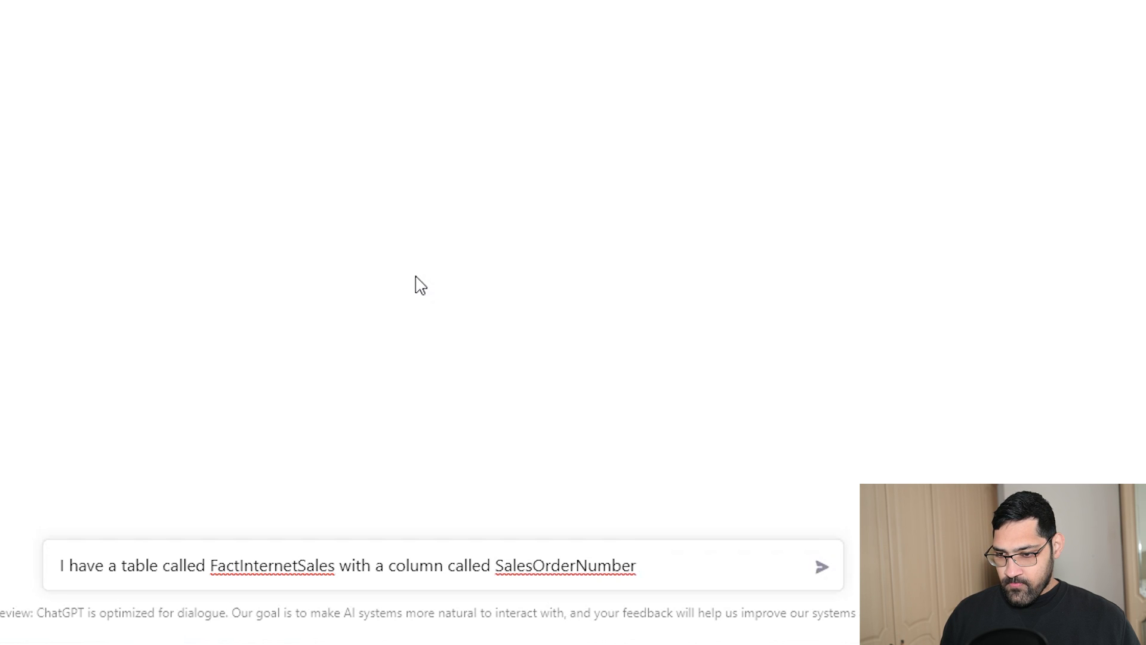
{"action": "type", "text": " and another "}
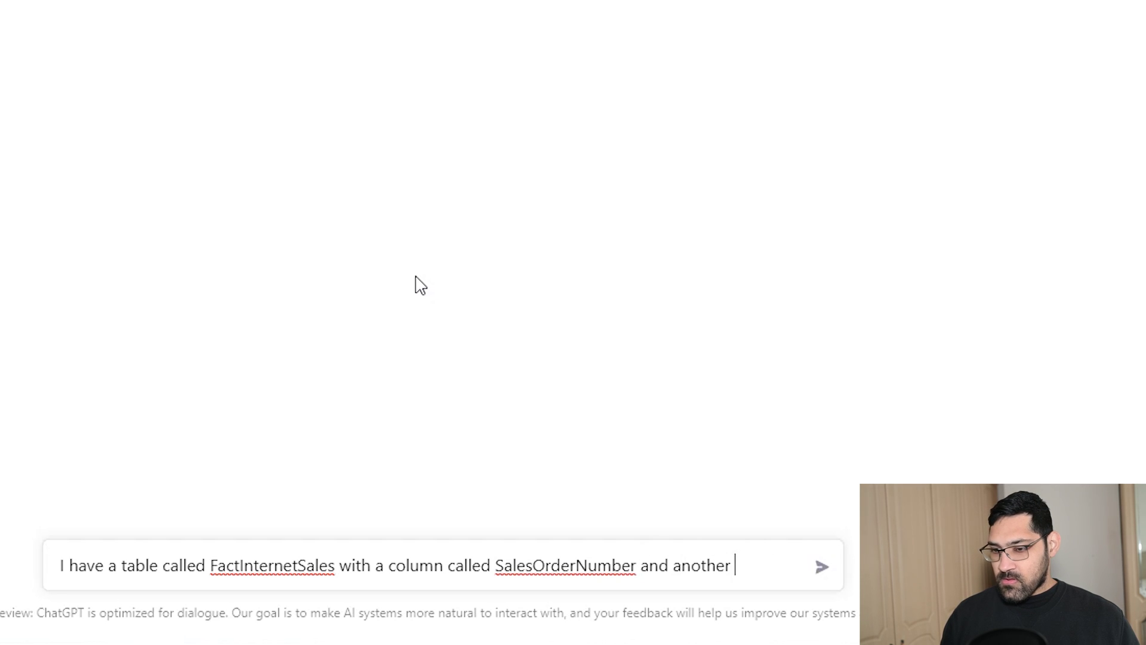
{"action": "type", "text": "column Sales"}
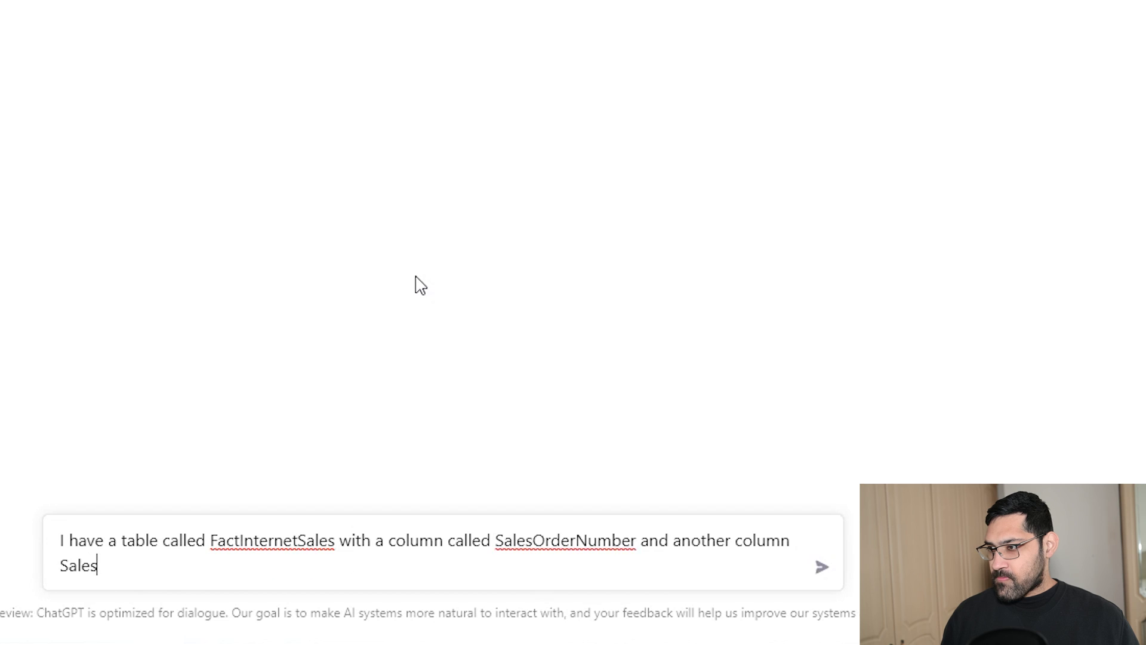
{"action": "type", "text": "OrderLineNumber."}
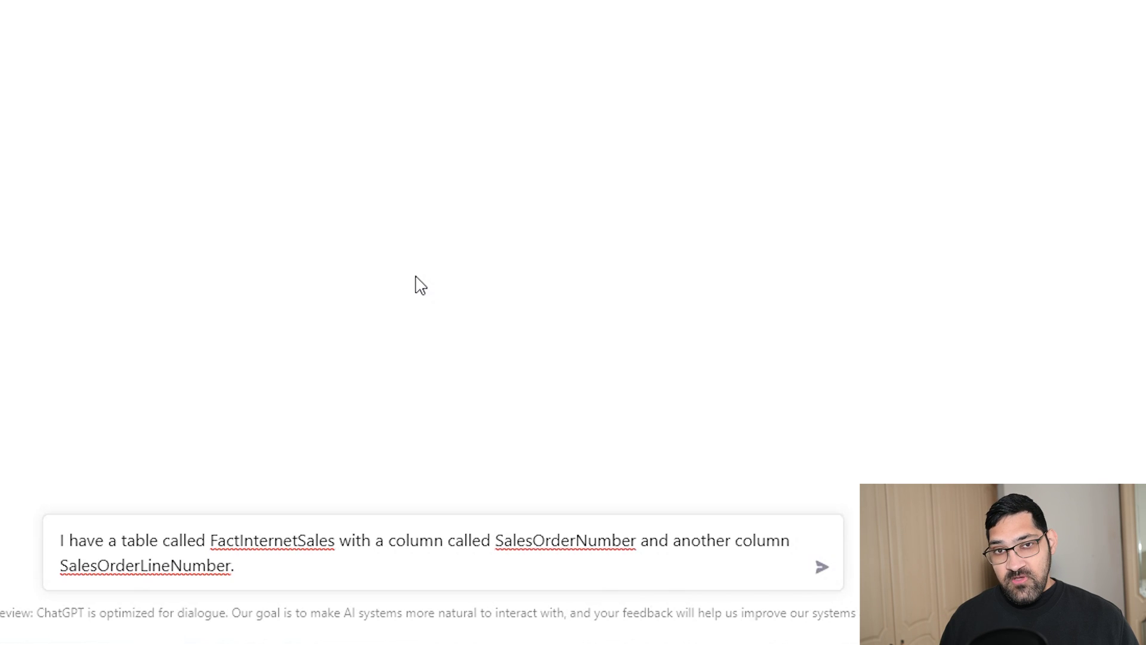
{"action": "type", "text": "SalesOrd"}
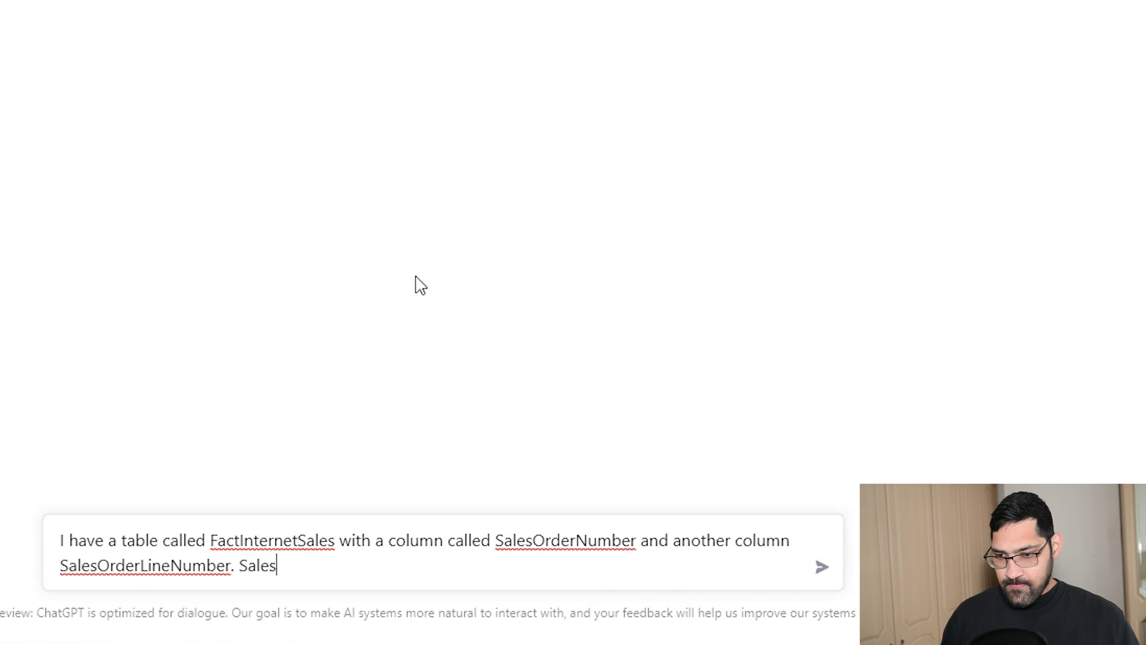
{"action": "type", "text": "erNnumb"}
{"action": "key", "text": "BackSpace"}
{"action": "key", "text": "BackSpace"}
{"action": "key", "text": "BackSpace"}
{"action": "key", "text": "BackSpace"}
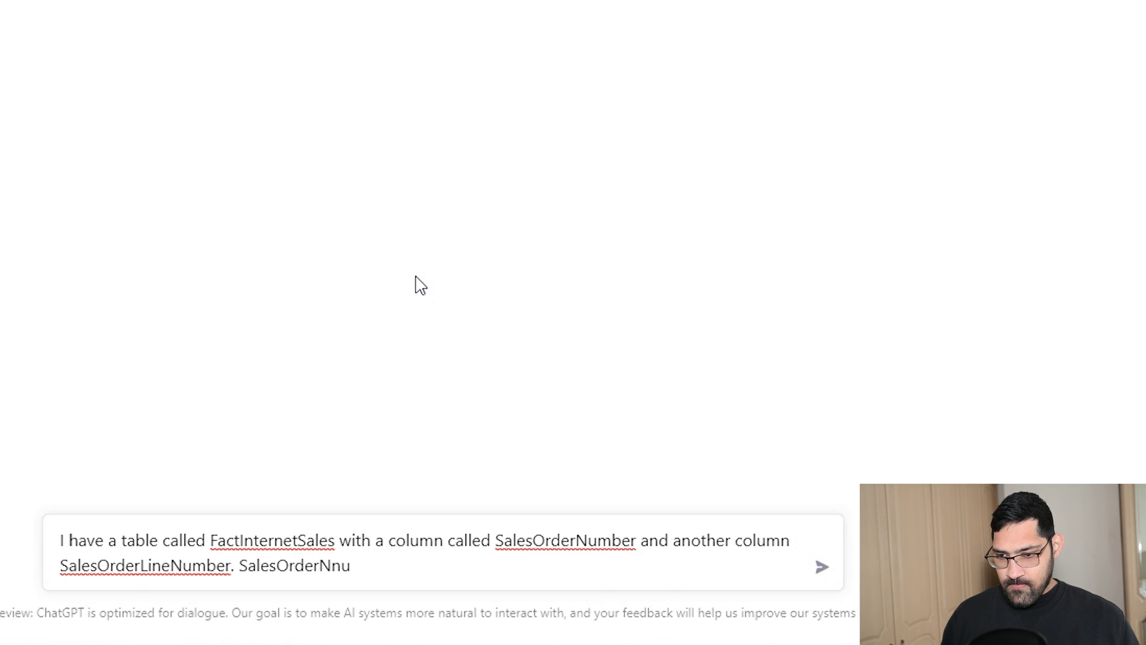
{"action": "type", "text": "umber and another column SalesOrderLineNumber. SalesOrderNumber ide"}
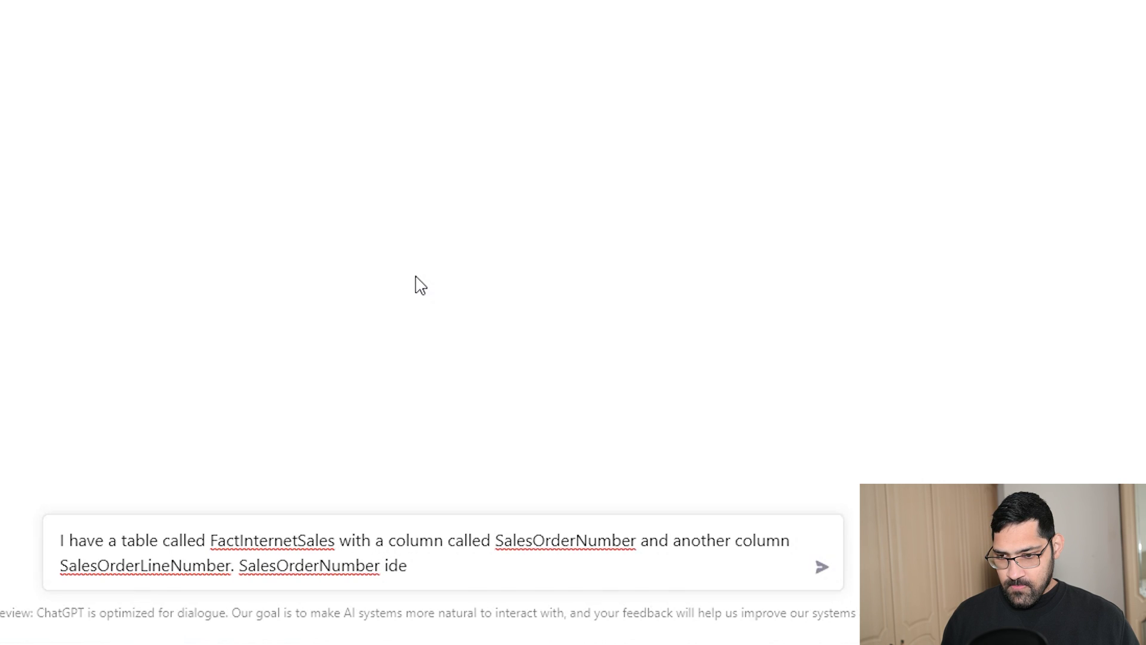
{"action": "type", "text": "ntifies "}
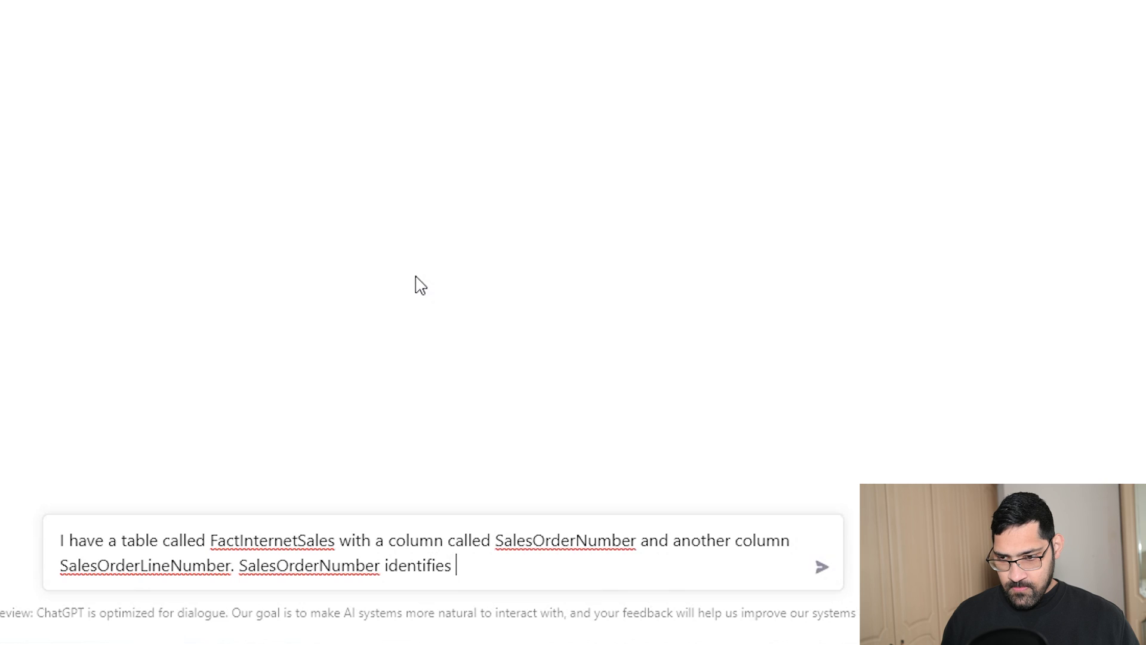
{"action": "type", "text": "an individu"}
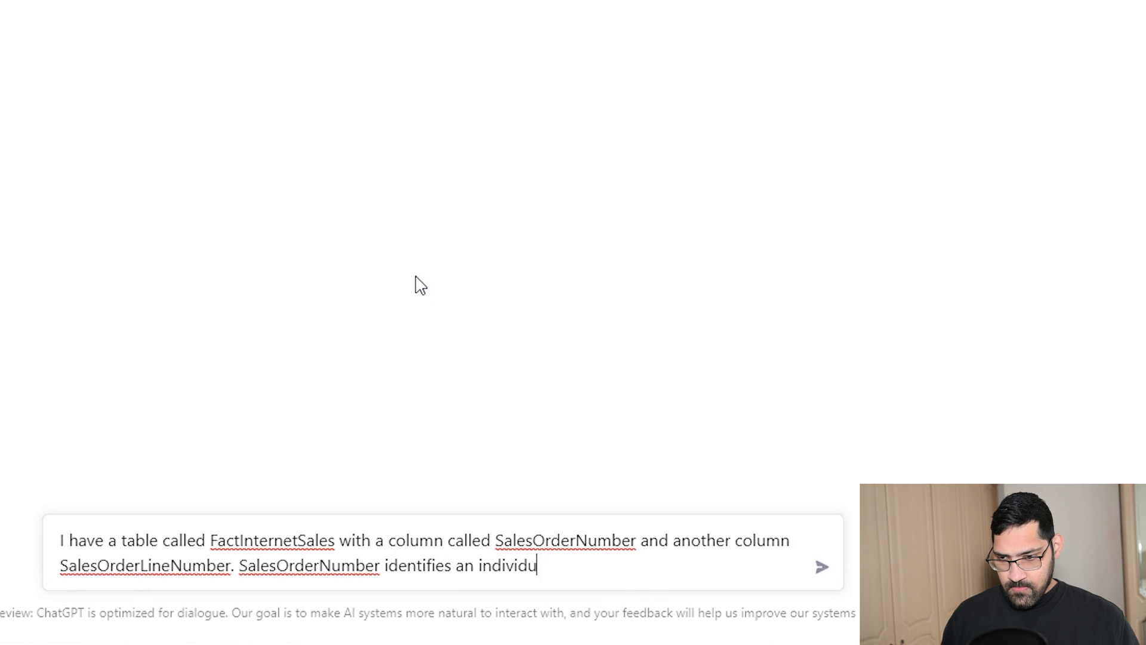
{"action": "type", "text": "al order. SalesOrderL"}
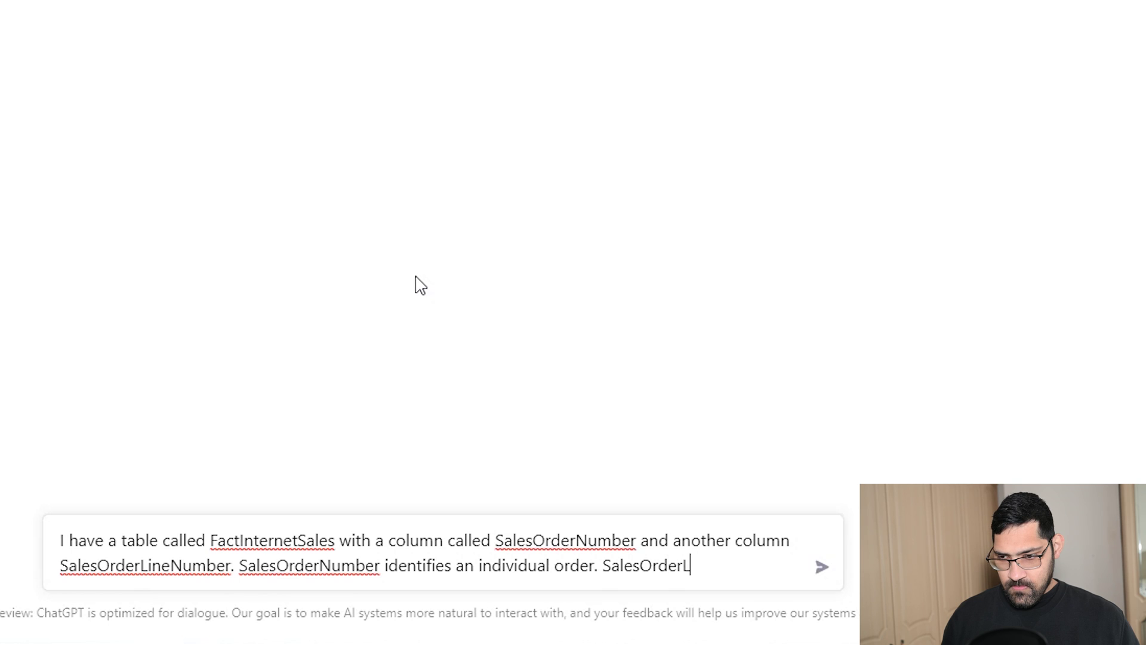
{"action": "type", "text": "ineNumber"}
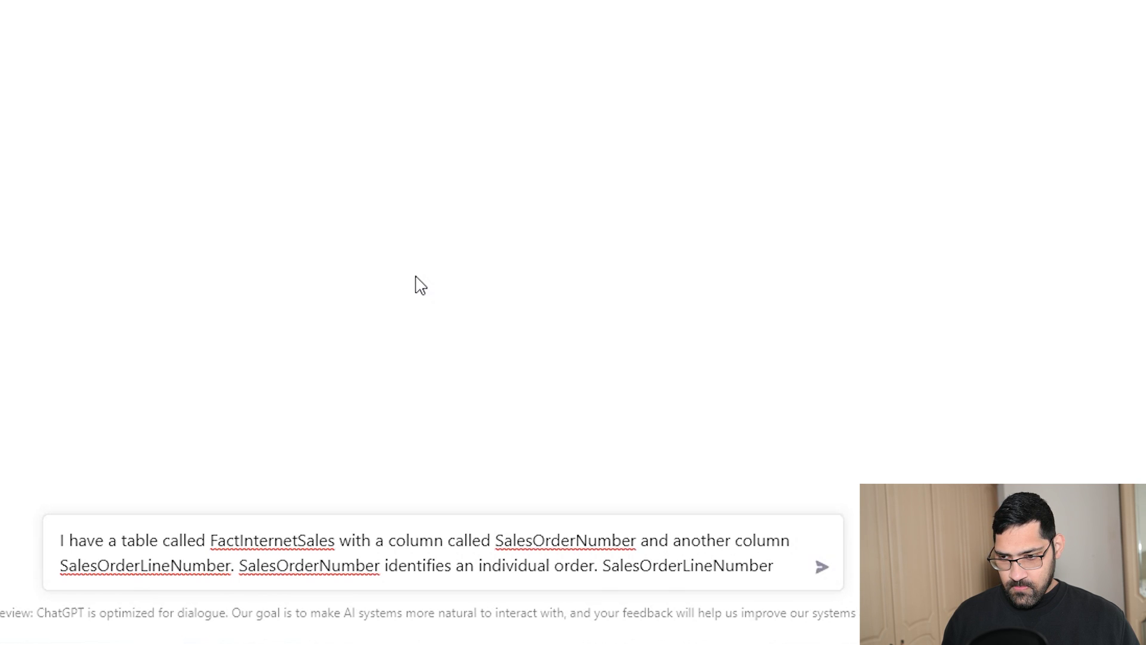
{"action": "type", "text": " identified"}
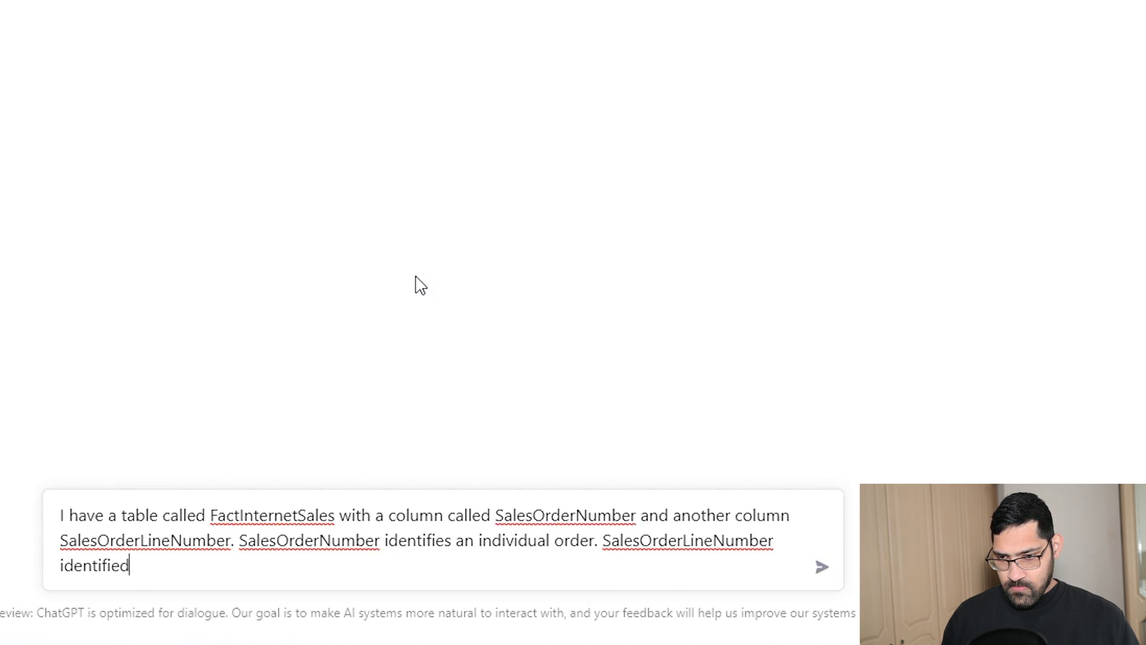
{"action": "key", "text": "BackSpace"}
{"action": "type", "text": "s an item "}
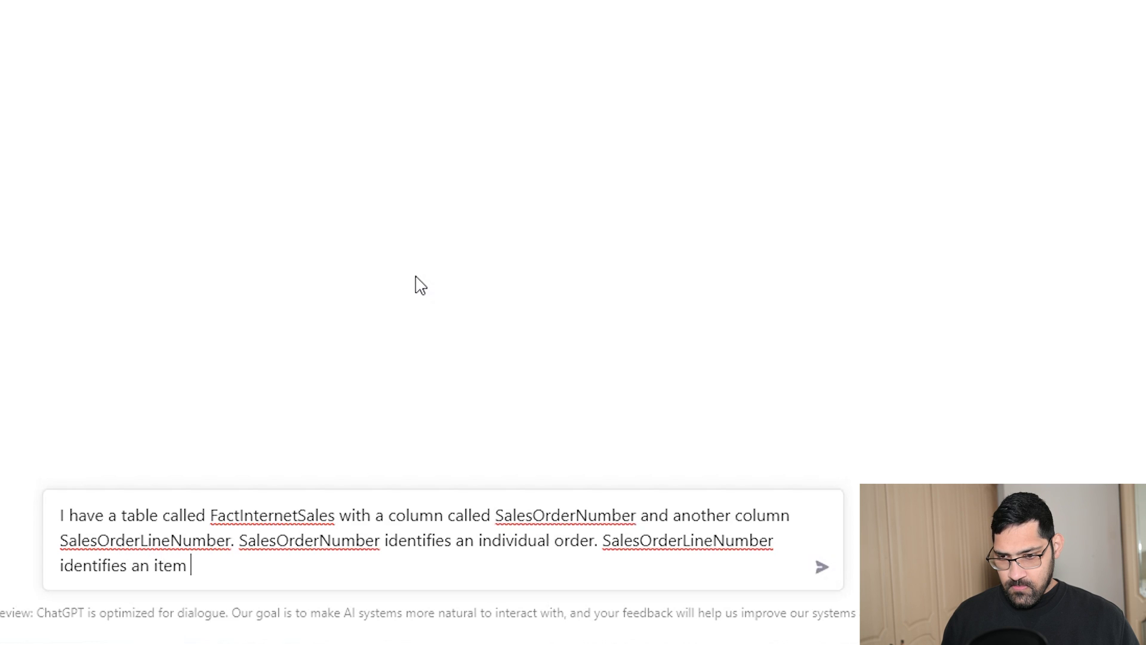
{"action": "type", "text": "within the order."}
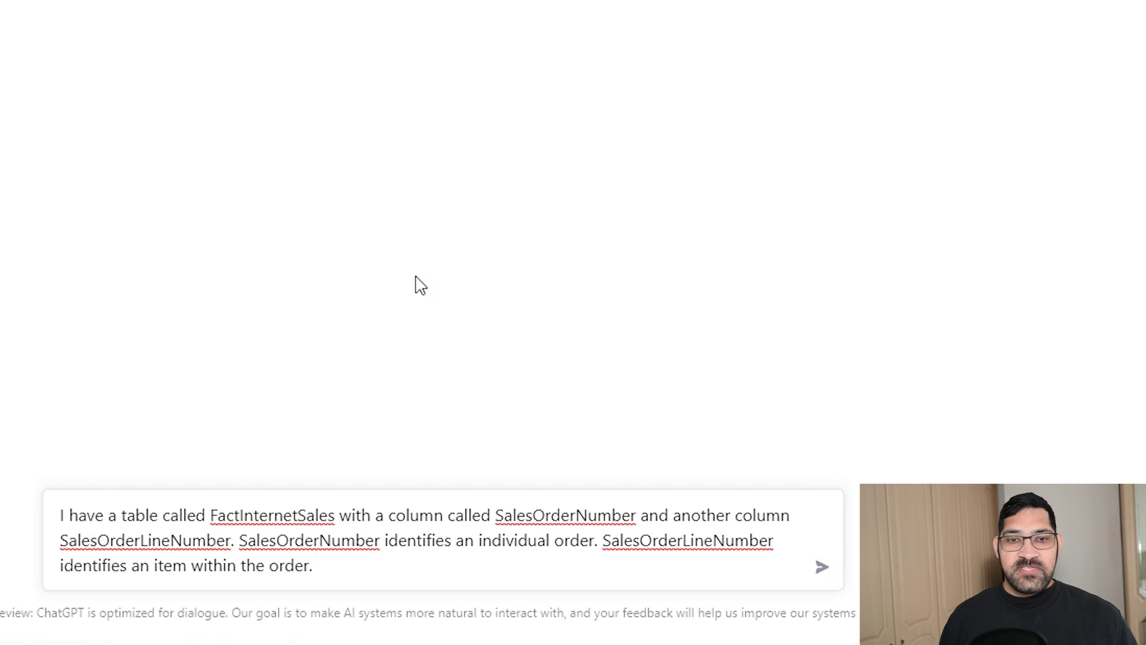
Ask for a Power BI DAX measure calculating the average number of items in an order, and send it.
{"action": "key", "text": "ctrl+End"}
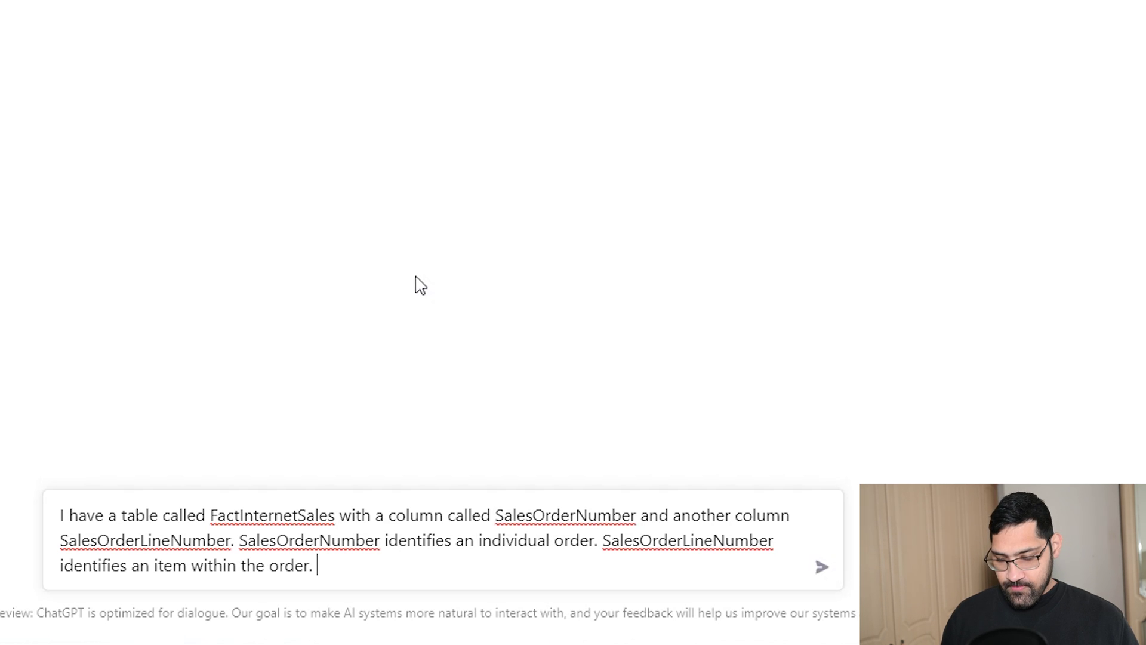
{"action": "type", "text": "Write me"}
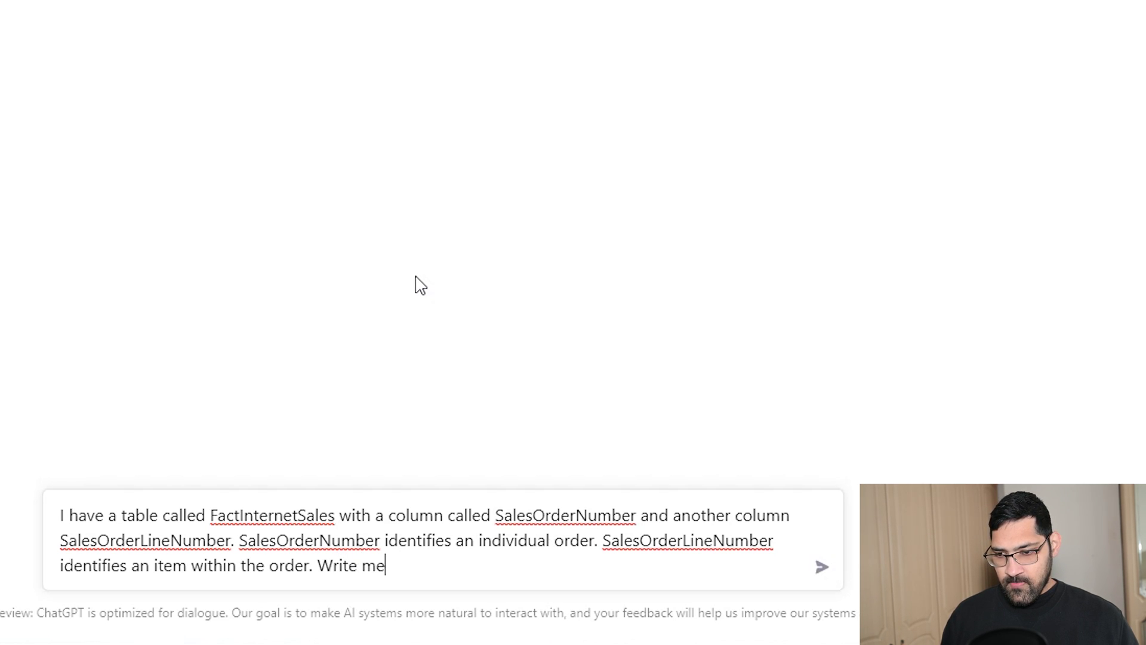
{"action": "type", "text": " a dax ms"}
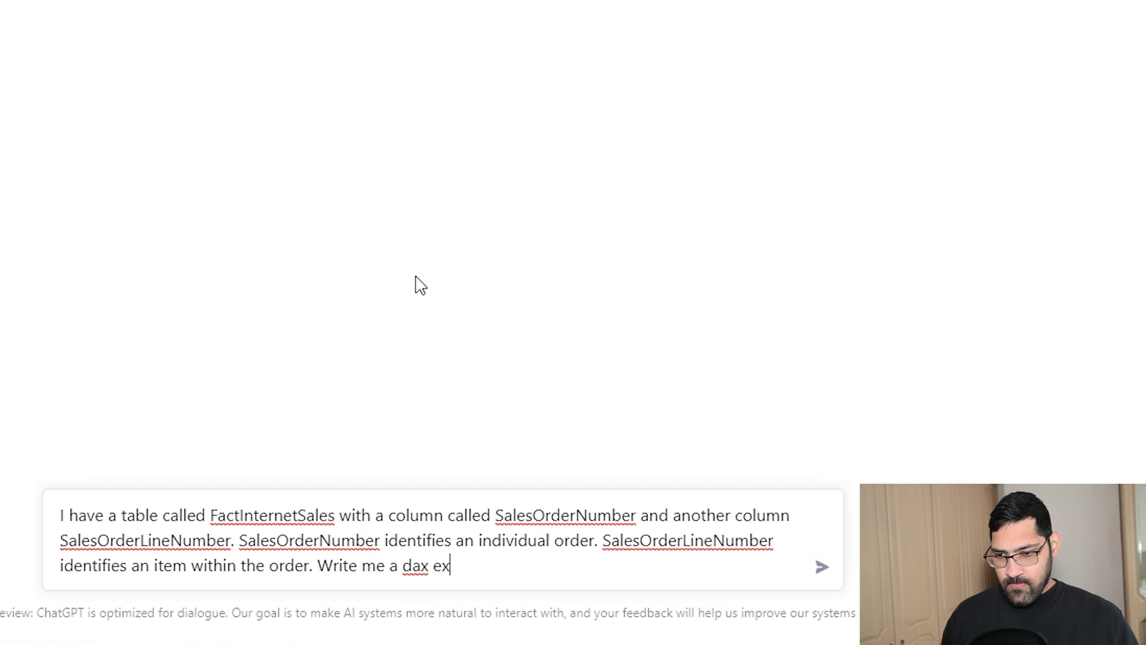
{"action": "key", "text": "BackSpace"}
{"action": "type", "text": "easure fo"}
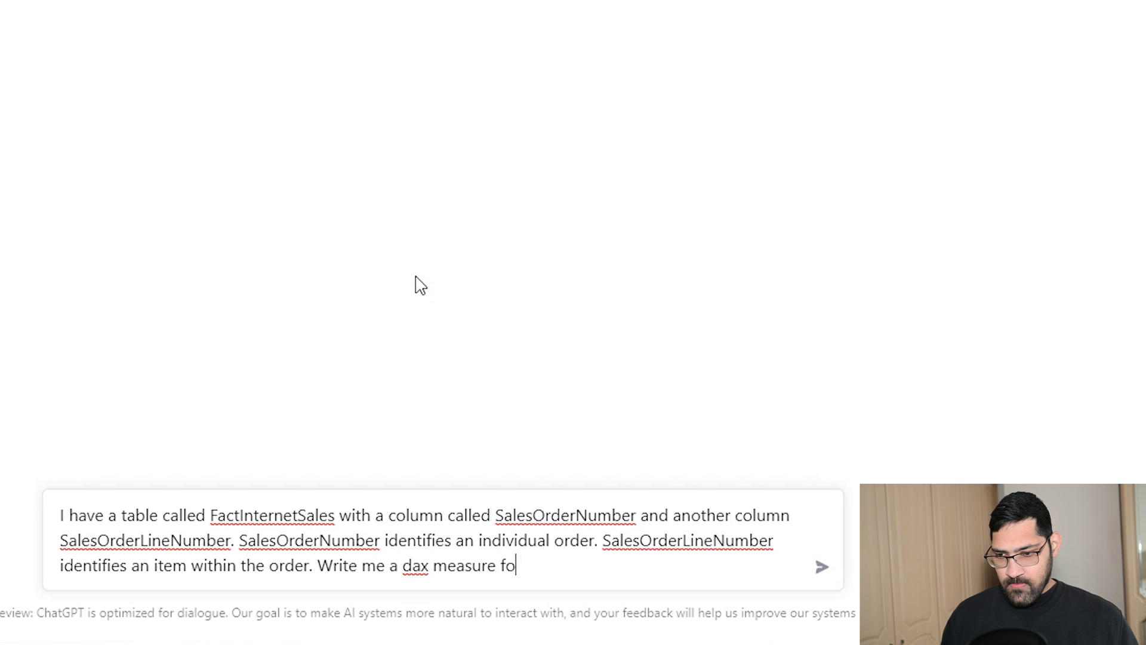
{"action": "type", "text": "r Power Bi "}
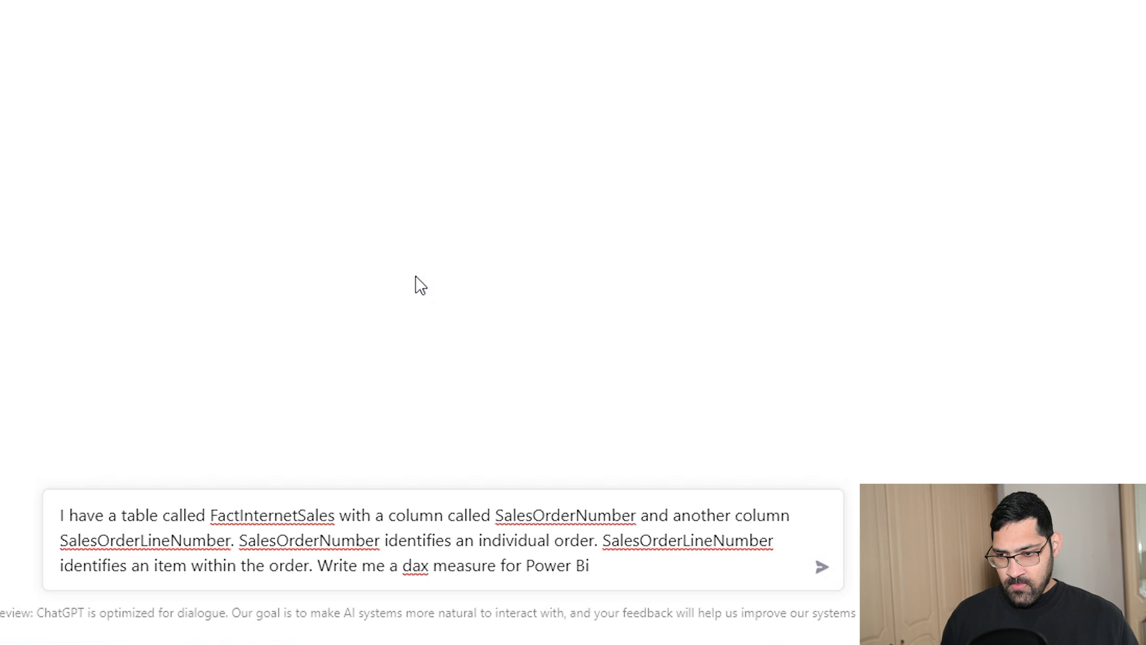
{"action": "type", "text": "I that calc"}
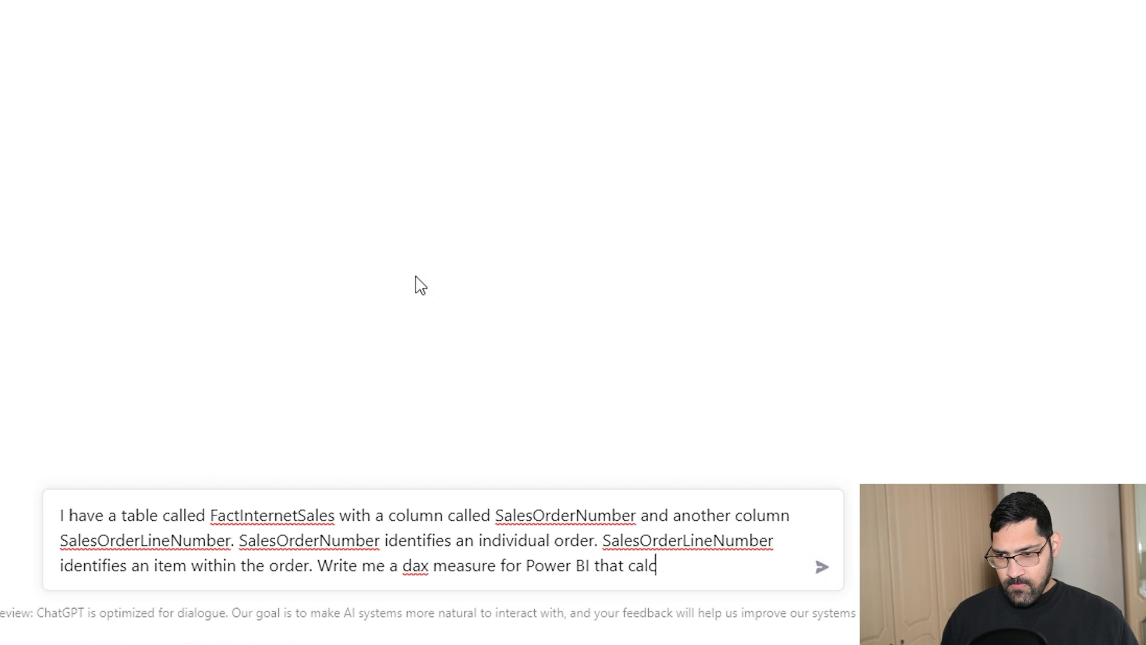
{"action": "type", "text": "ulates the average"}
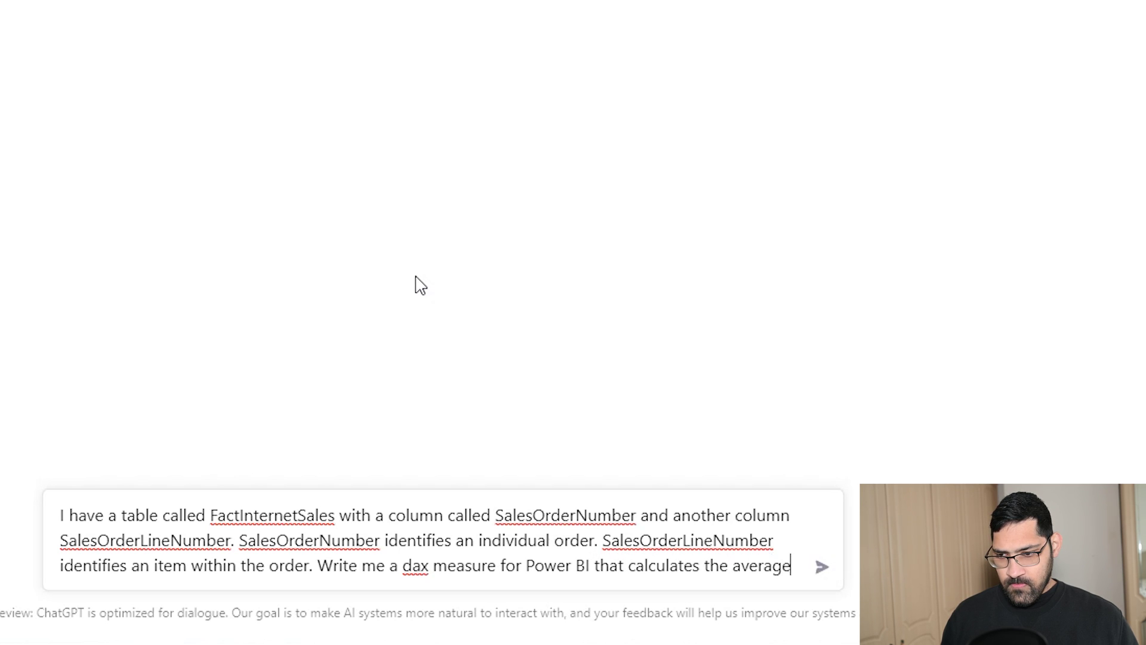
{"action": "type", "text": " number of items "}
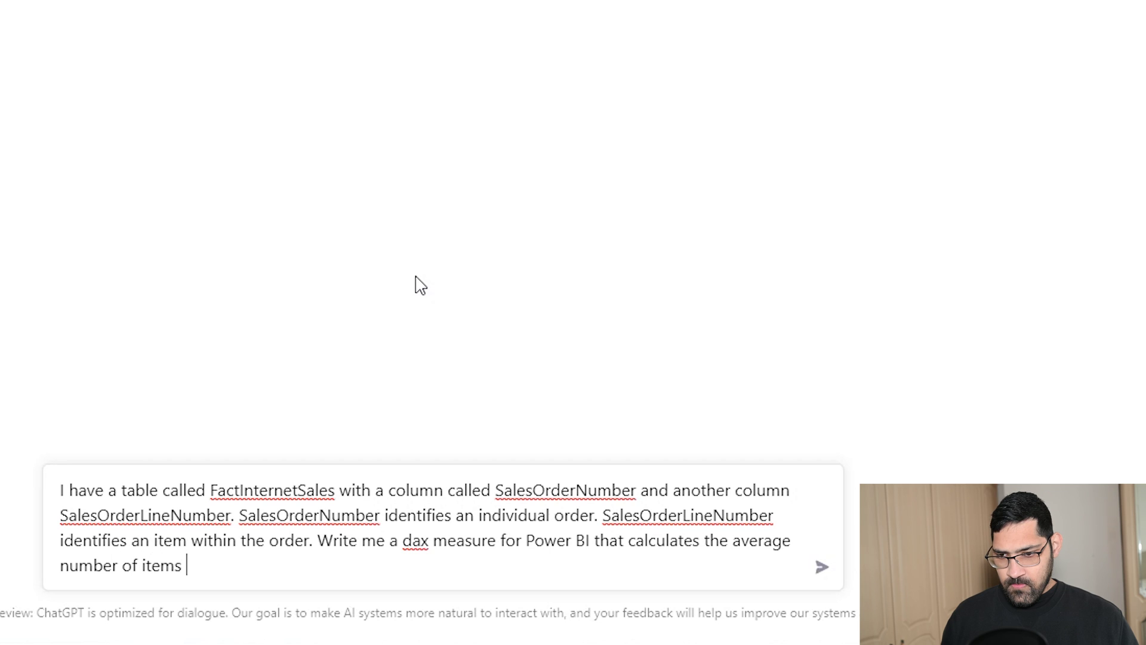
{"action": "type", "text": "per ordr"}
{"action": "key", "text": "BackSpace"}
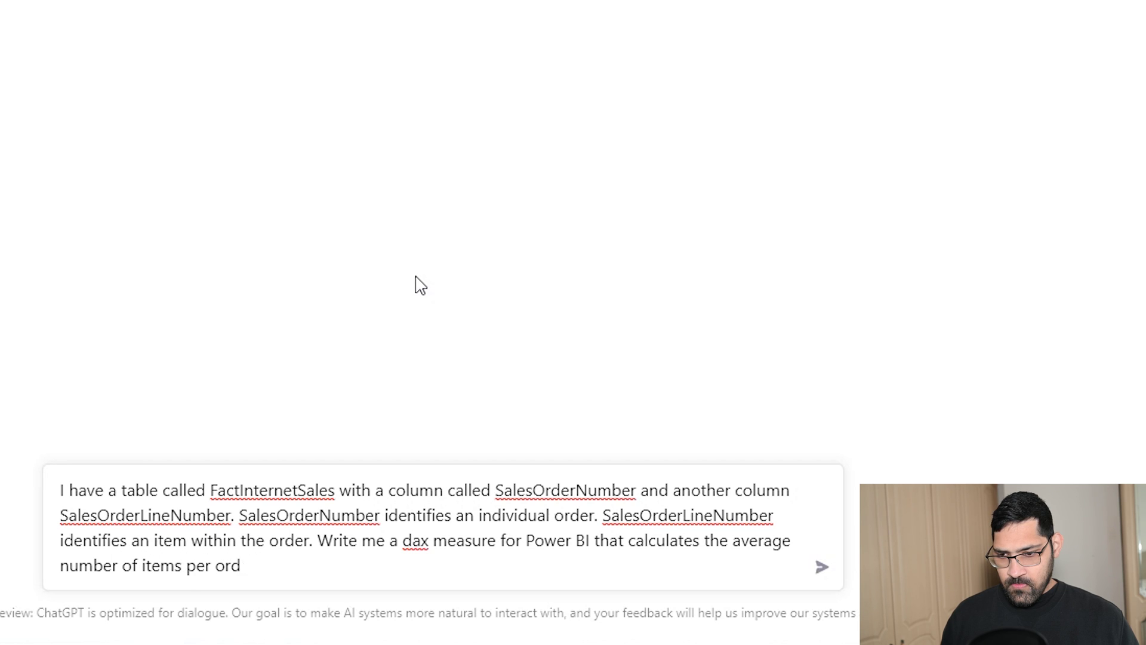
{"action": "type", "text": "er"}
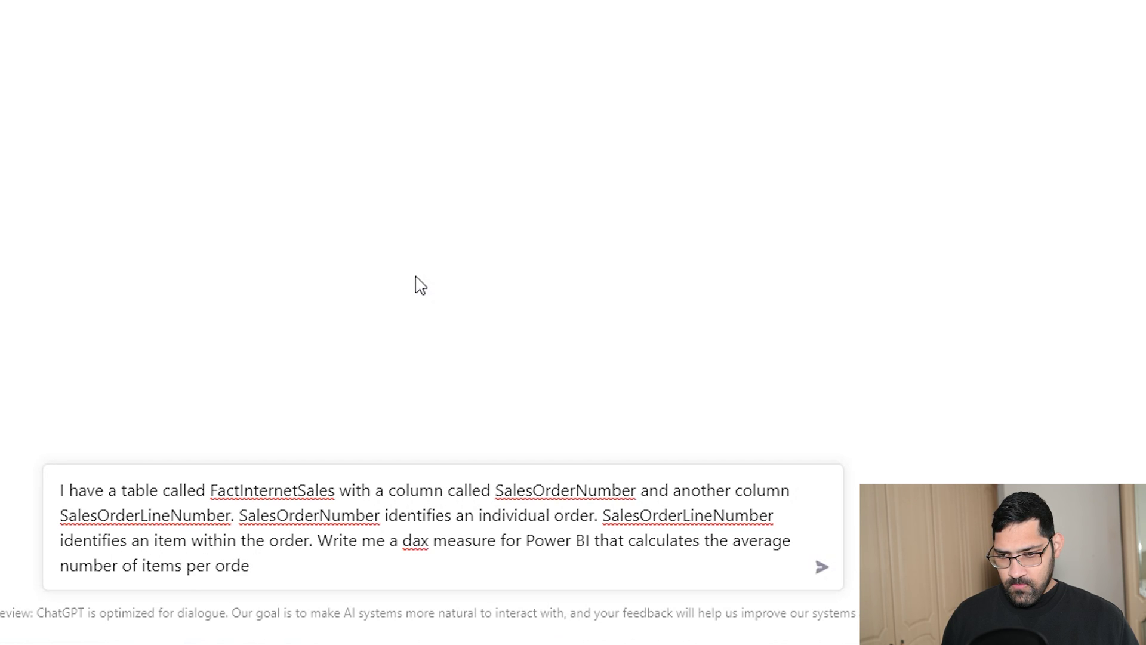
{"action": "key", "text": "BackSpace"}
{"action": "key", "text": "BackSpace"}
{"action": "key", "text": "BackSpace"}
{"action": "key", "text": "BackSpace"}
{"action": "key", "text": "BackSpace"}
{"action": "key", "text": "BackSpace"}
{"action": "key", "text": "BackSpace"}
{"action": "key", "text": "BackSpace"}
{"action": "type", "text": "in an or"}
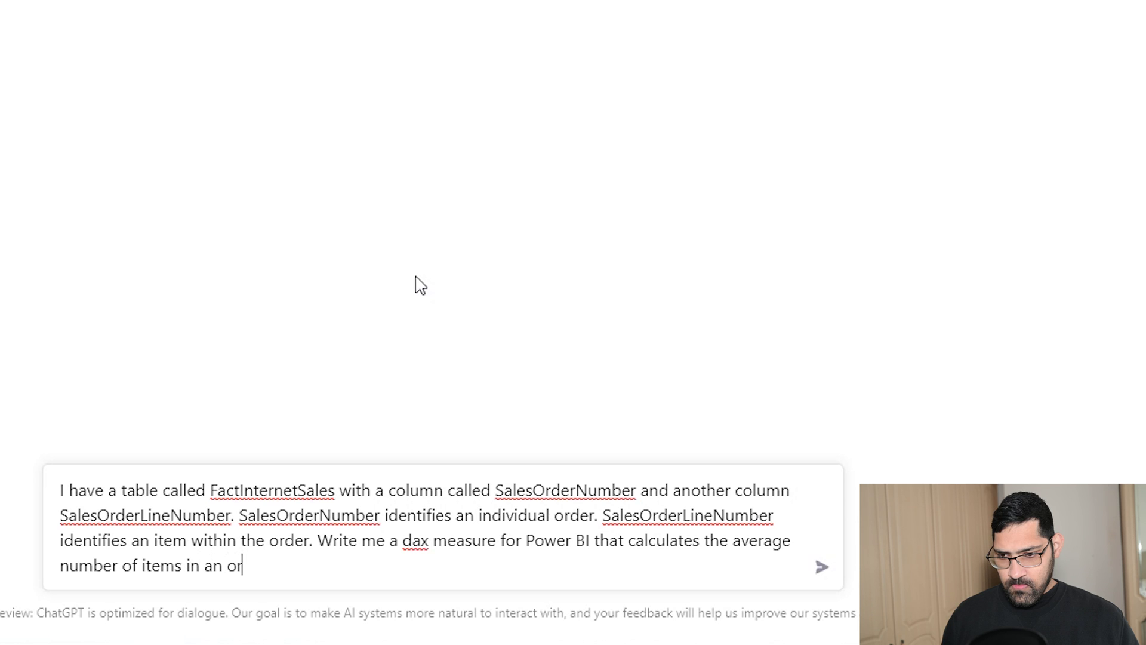
{"action": "type", "text": "der"}
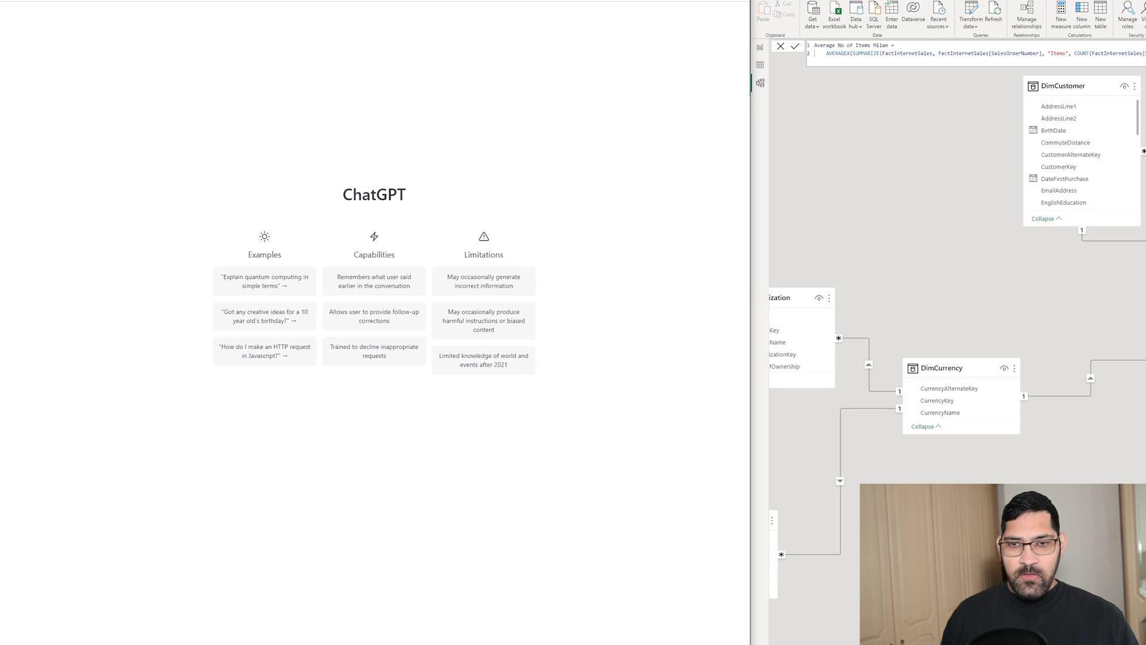
{"action": "key", "text": "Return"}
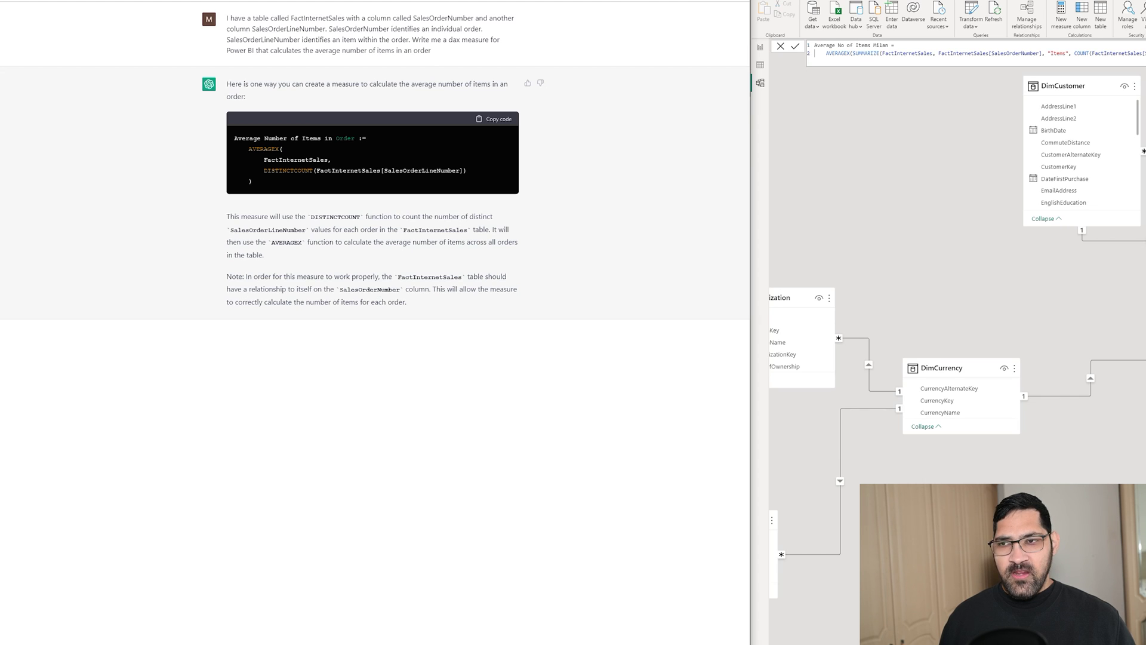
Select ChatGPT's suggested AVERAGEX/DISTINCTCOUNT DAX code.
{"action": "left_click_drag", "start_coordinate": [259, 189], "coordinate": [235, 139]}
{"action": "key", "text": "ctrl+c"}
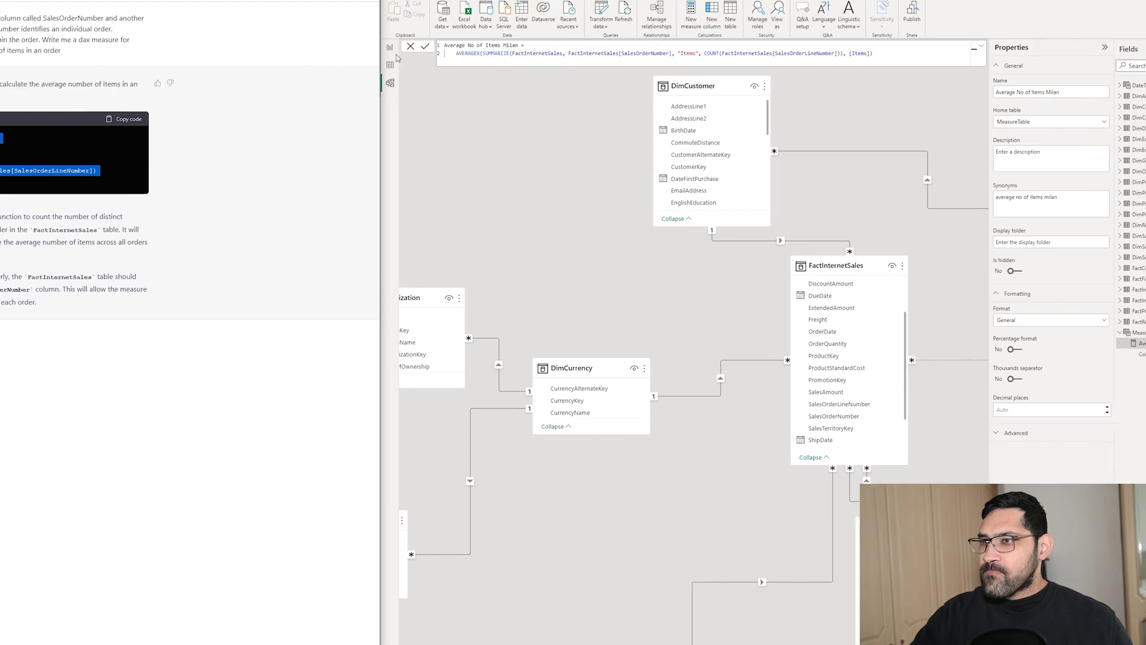
Paste ChatGPT's formula as the new MeasureTable measure Average Number of Items in Order.
{"action": "left_click", "coordinate": [760, 47]}
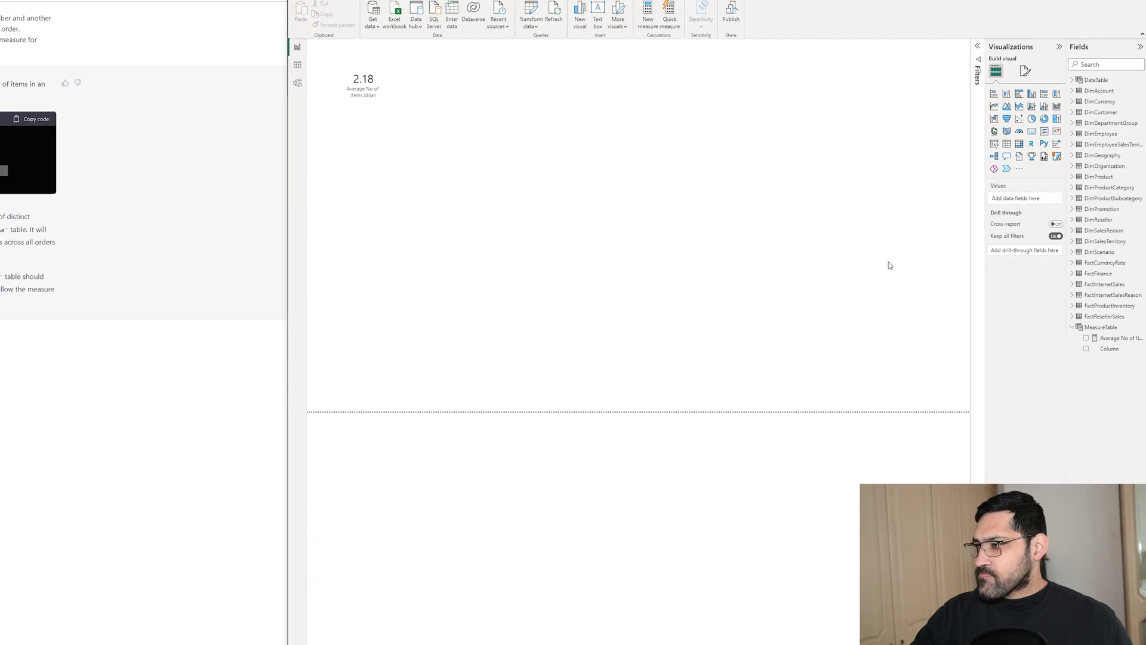
{"action": "left_click", "coordinate": [1103, 339]}
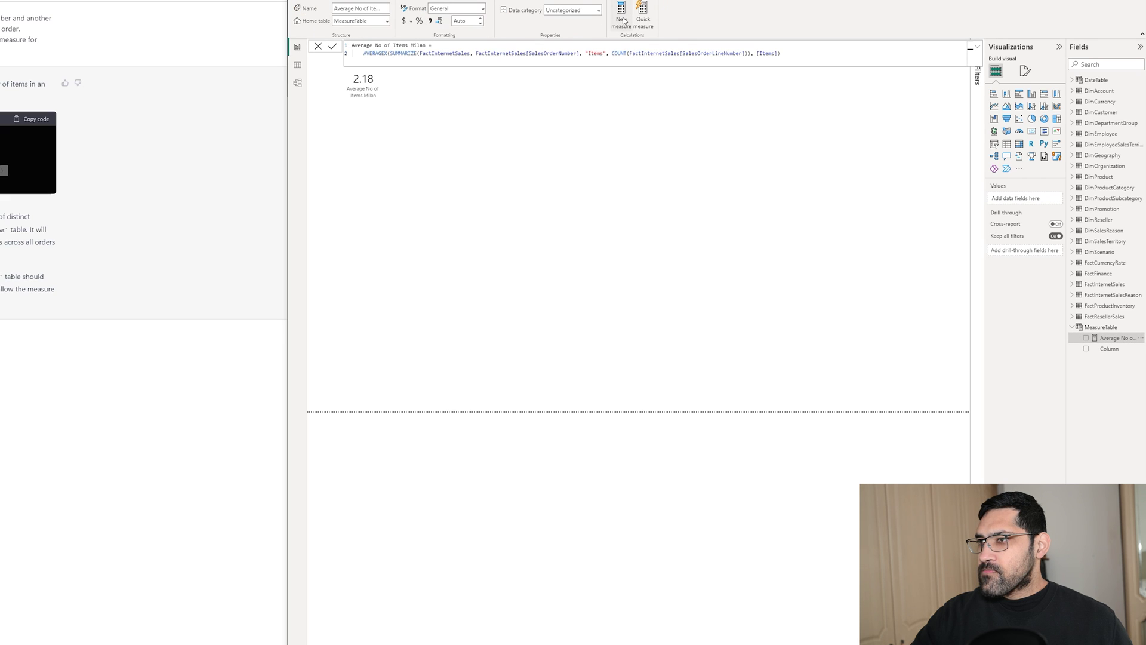
{"action": "left_click", "coordinate": [622, 21]}
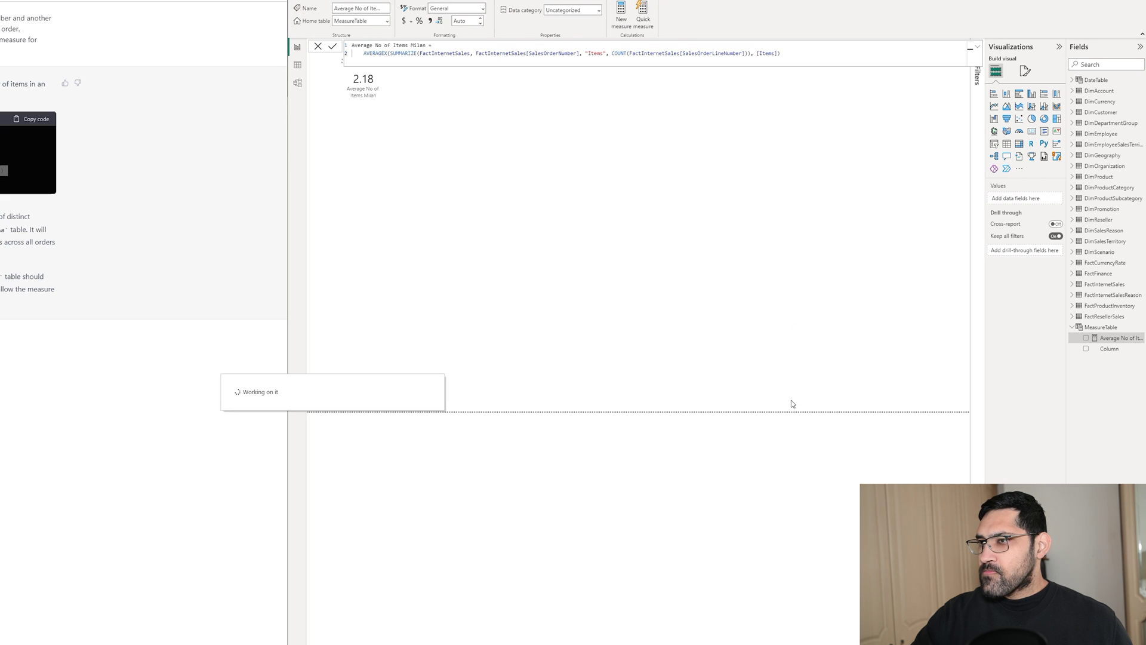
{"action": "key", "text": "ctrl+v"}
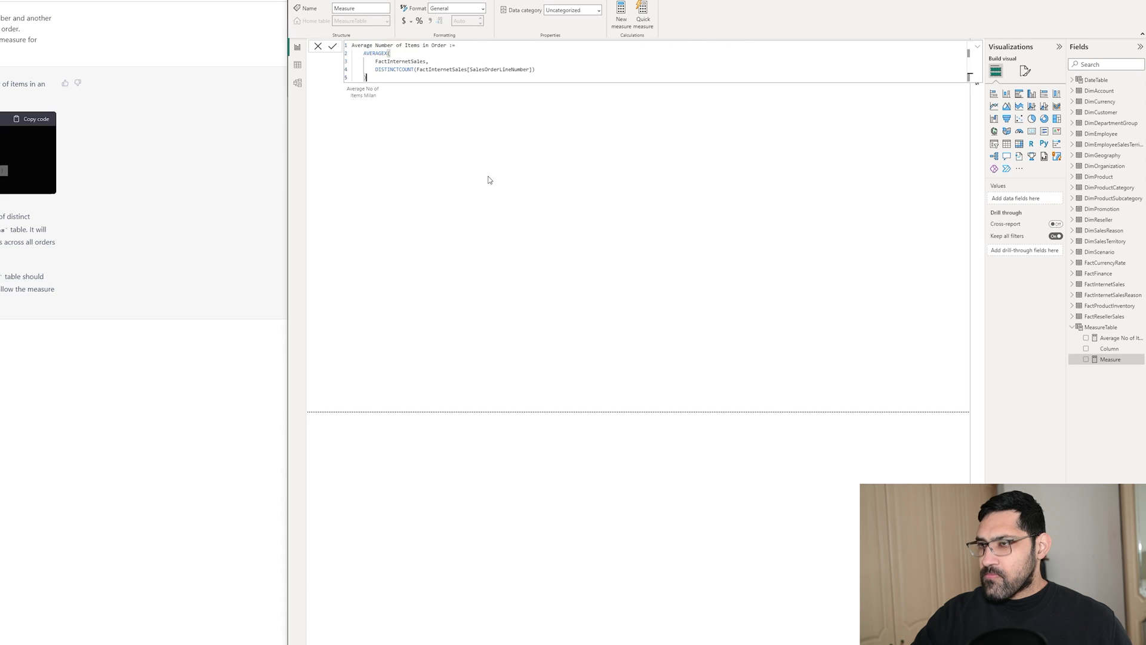
{"action": "key", "text": "Return"}
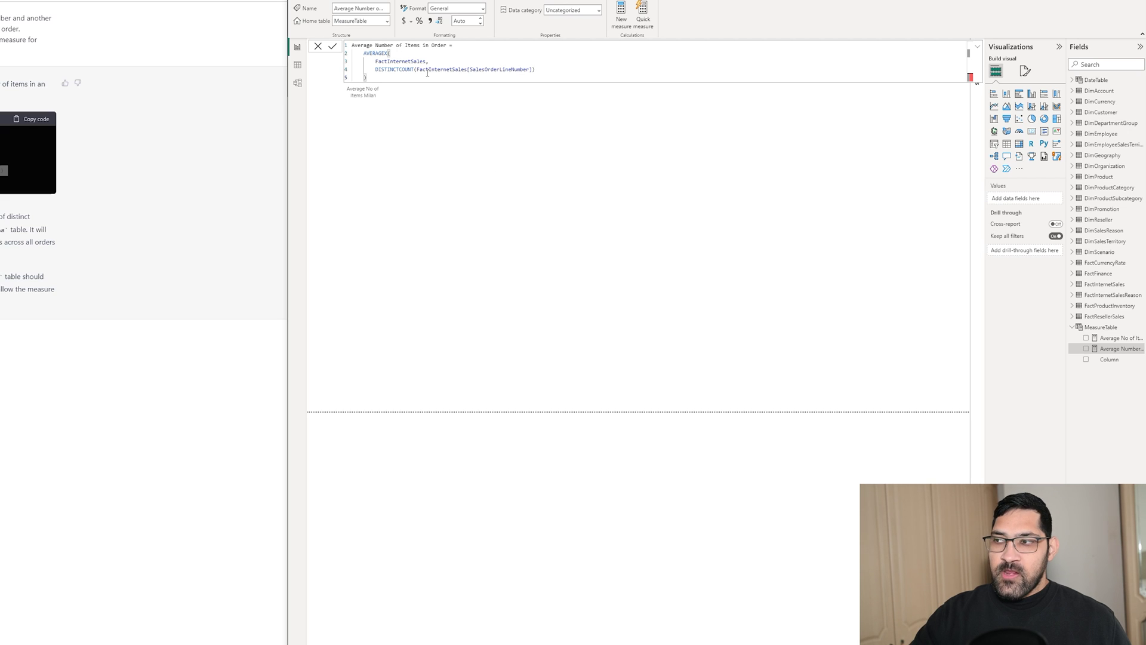
Add a second card showing Average Number of Items in Order (8.00), sized and aligned beside the 2.18 card.
{"action": "left_click", "coordinate": [535, 116]}
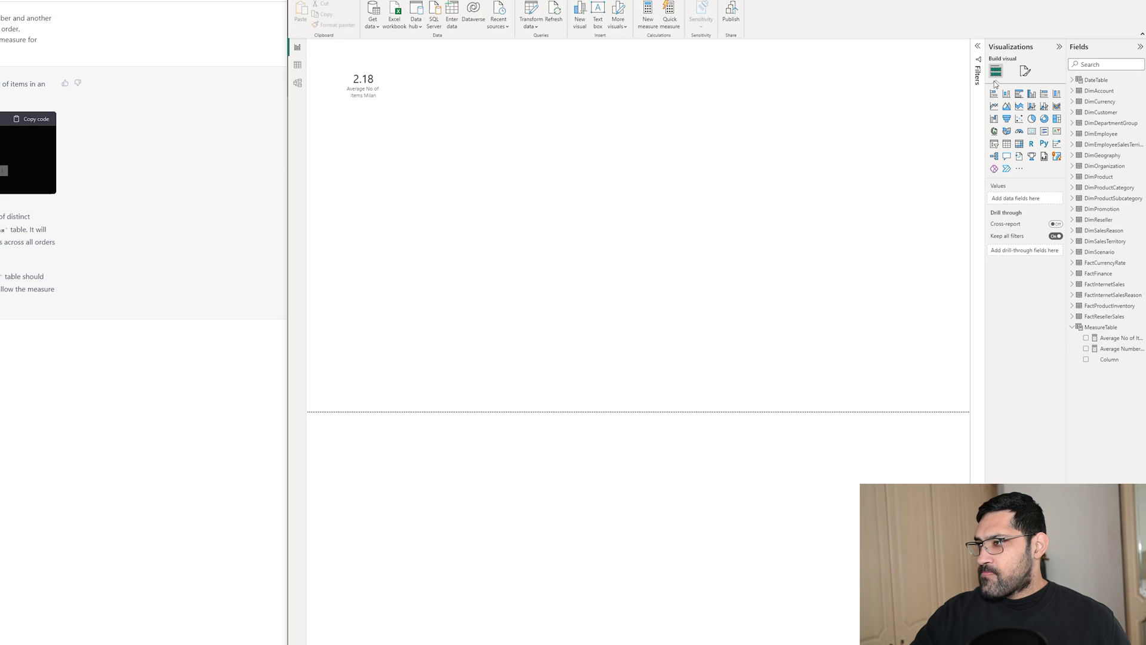
{"action": "left_click", "coordinate": [1032, 130]}
{"action": "left_click_drag", "start_coordinate": [379, 143], "coordinate": [467, 79]}
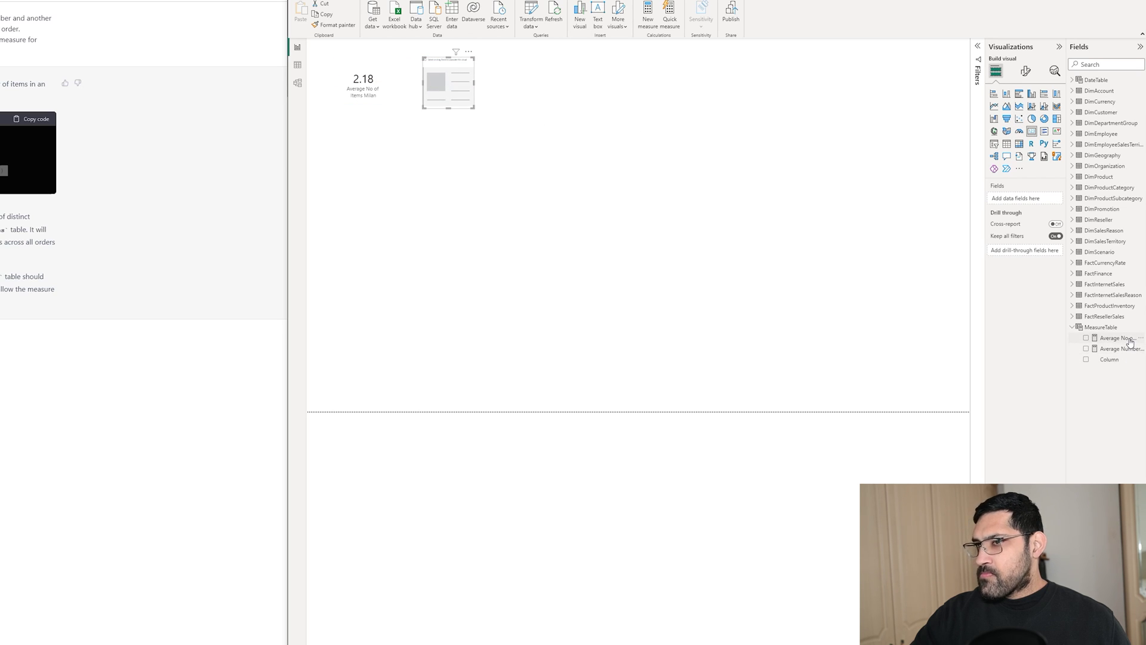
{"action": "left_click_drag", "start_coordinate": [1128, 350], "coordinate": [1046, 203]}
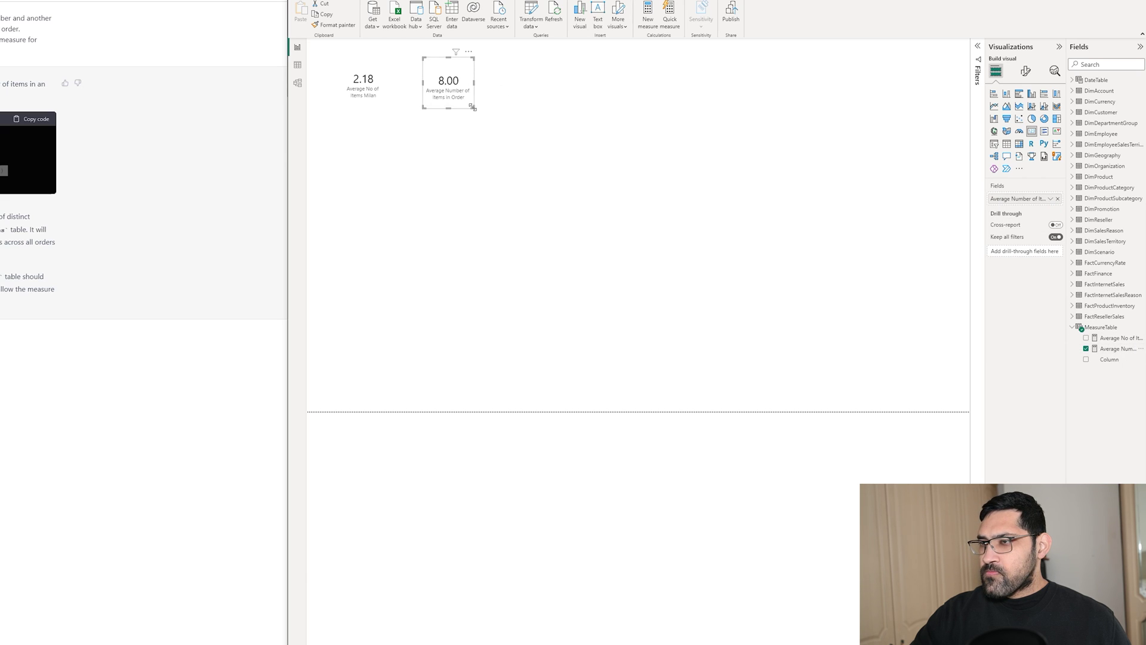
{"action": "left_click_drag", "start_coordinate": [472, 107], "coordinate": [501, 127]}
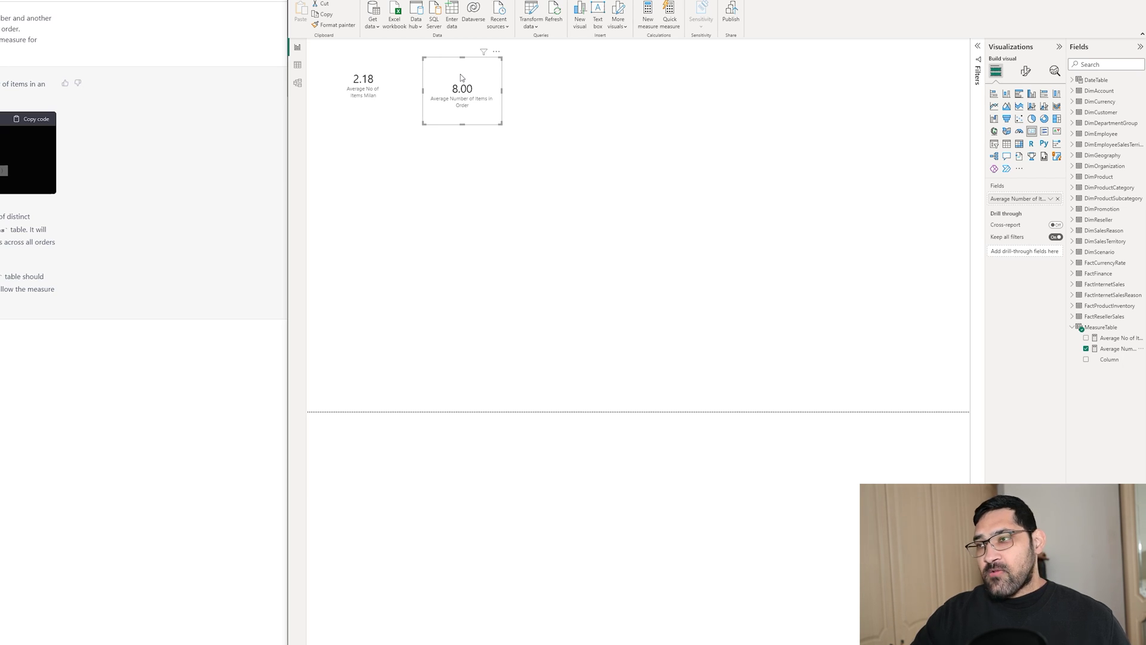
{"action": "left_click_drag", "start_coordinate": [460, 74], "coordinate": [463, 79]}
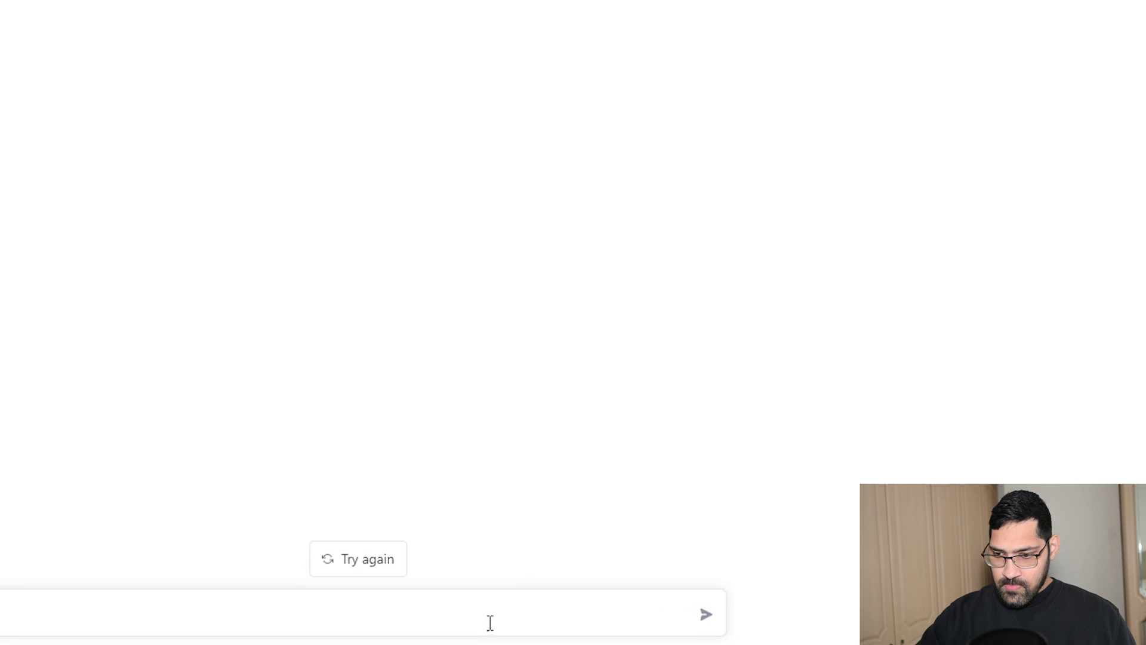
Tell ChatGPT it's incorrect: the AverageX table should summarize OrderNumber and items per order.
{"action": "type", "text": "This is inco"}
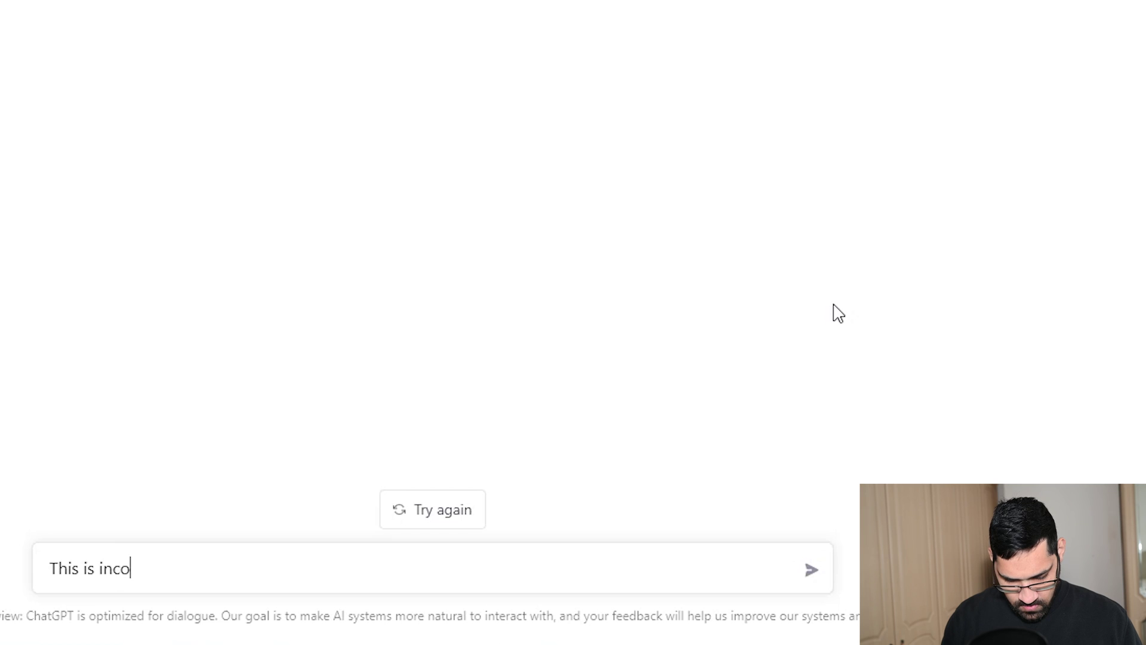
{"action": "type", "text": "rrect."}
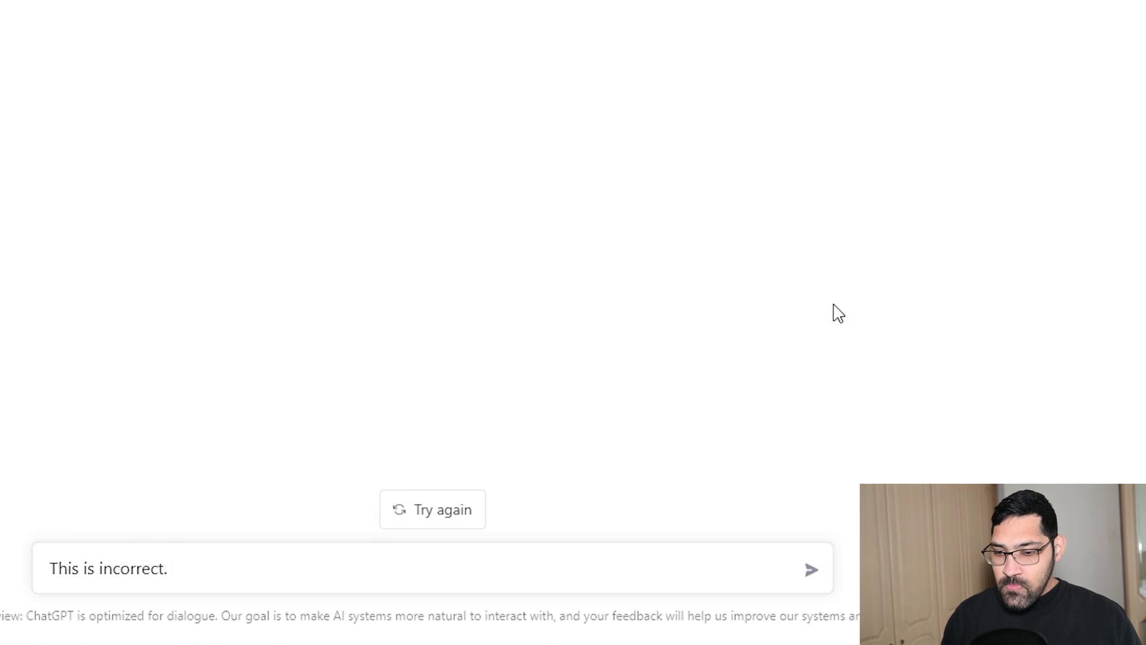
{"action": "key", "text": "BackSpace"}
{"action": "type", "text": ", the table"}
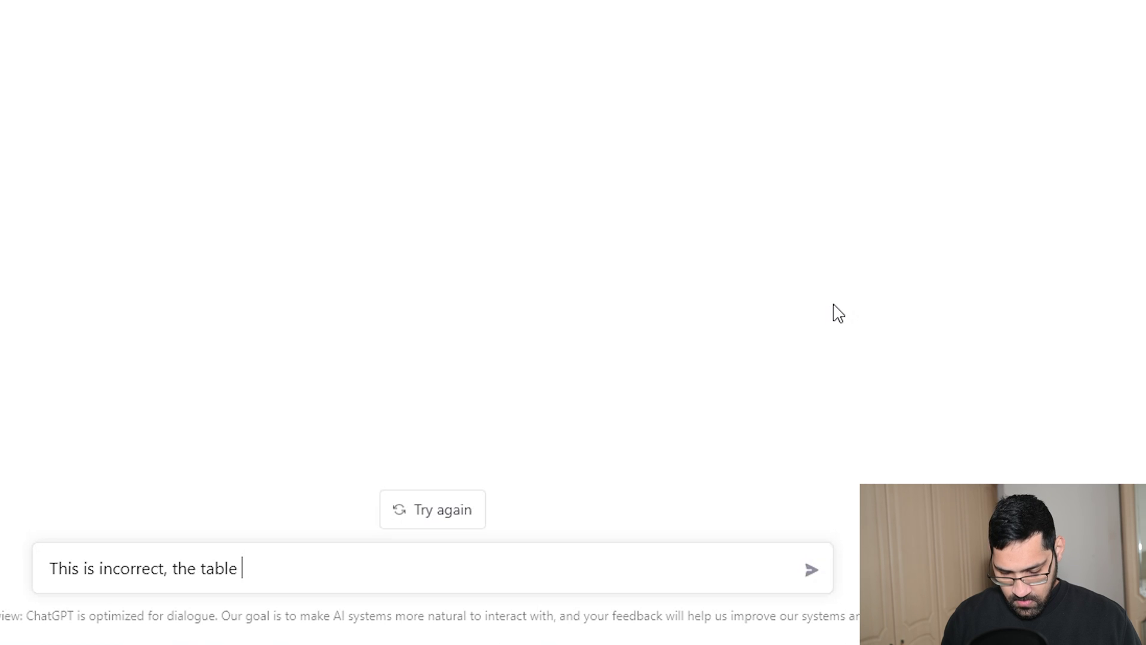
{"action": "type", "text": " being ref"}
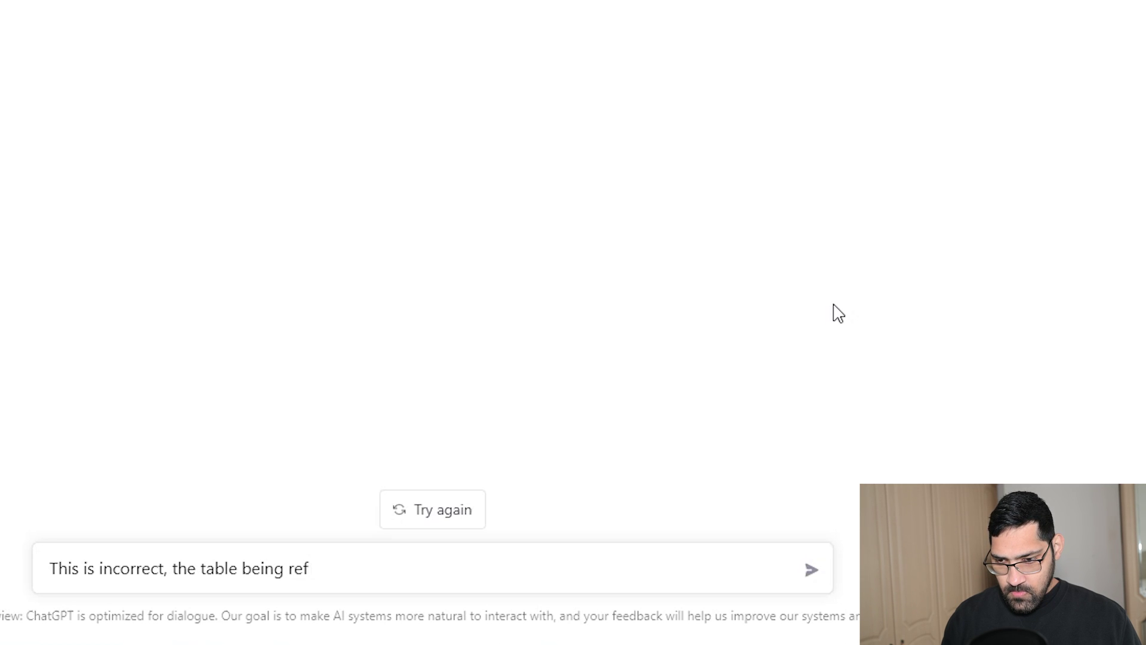
{"action": "type", "text": "ferred to"}
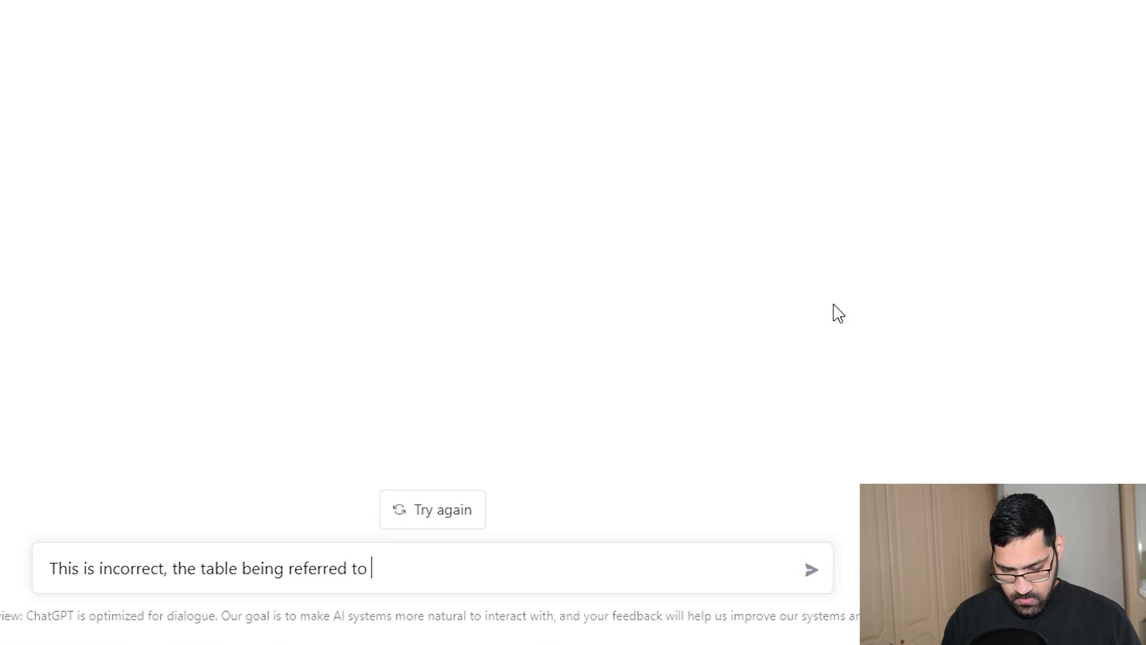
{"action": "type", "text": " by the Avert"}
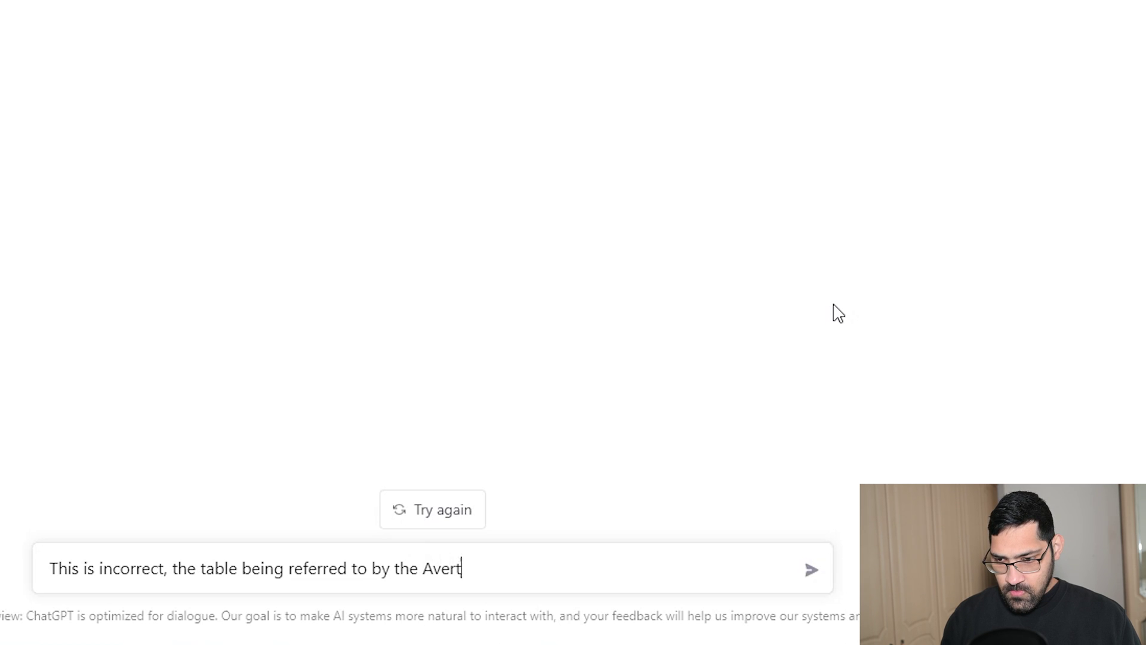
{"action": "key", "text": "BackSpace"}
{"action": "type", "text": "ageX"}
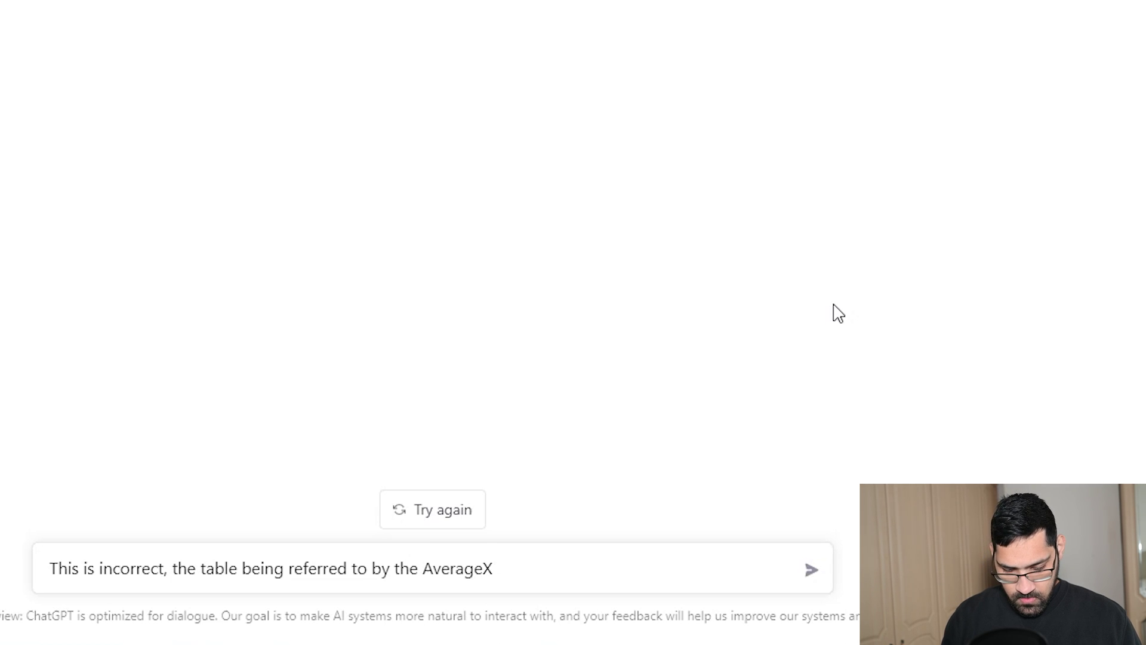
{"action": "type", "text": " expre"}
{"action": "type", "text": "ssion sh"}
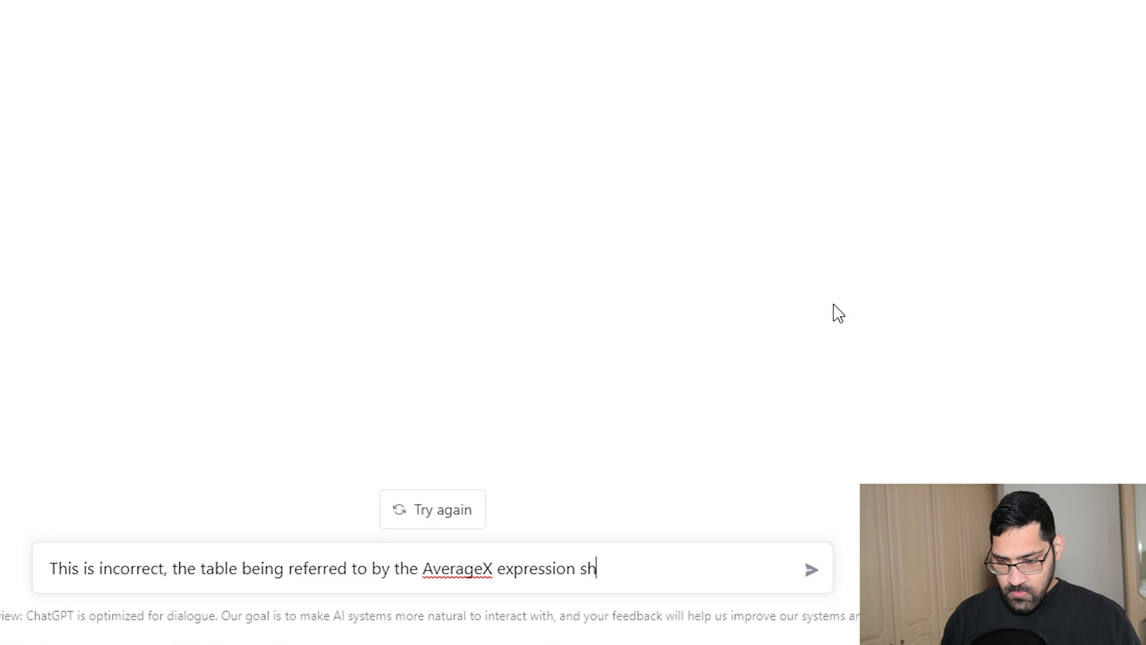
{"action": "type", "text": "ould be a summ"}
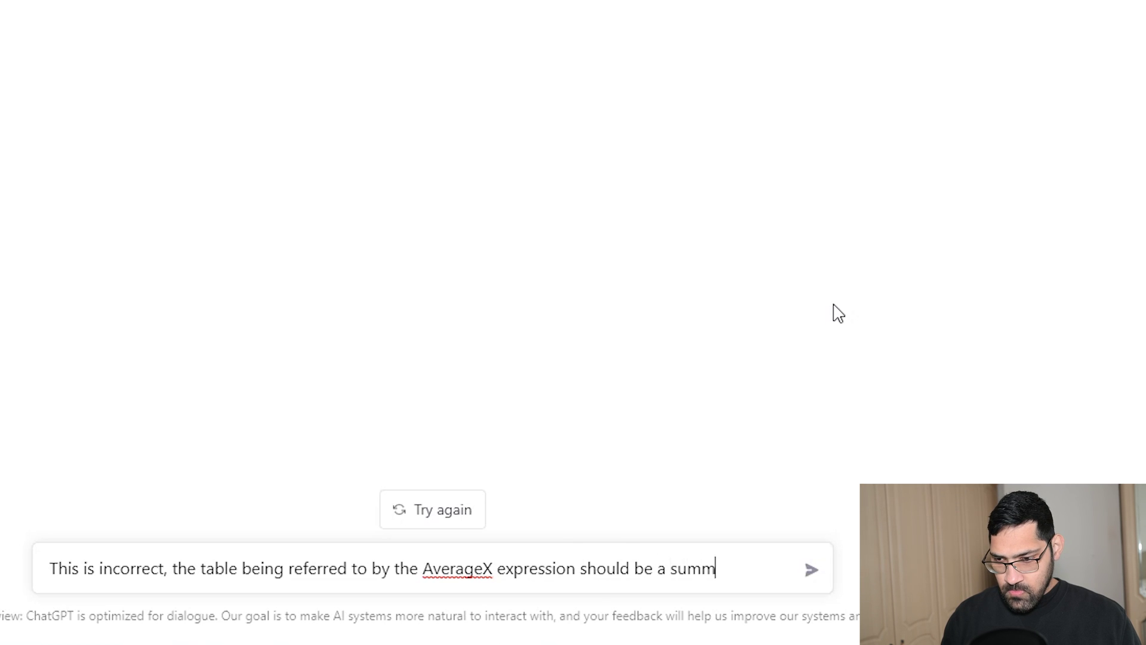
{"action": "type", "text": "ary table "}
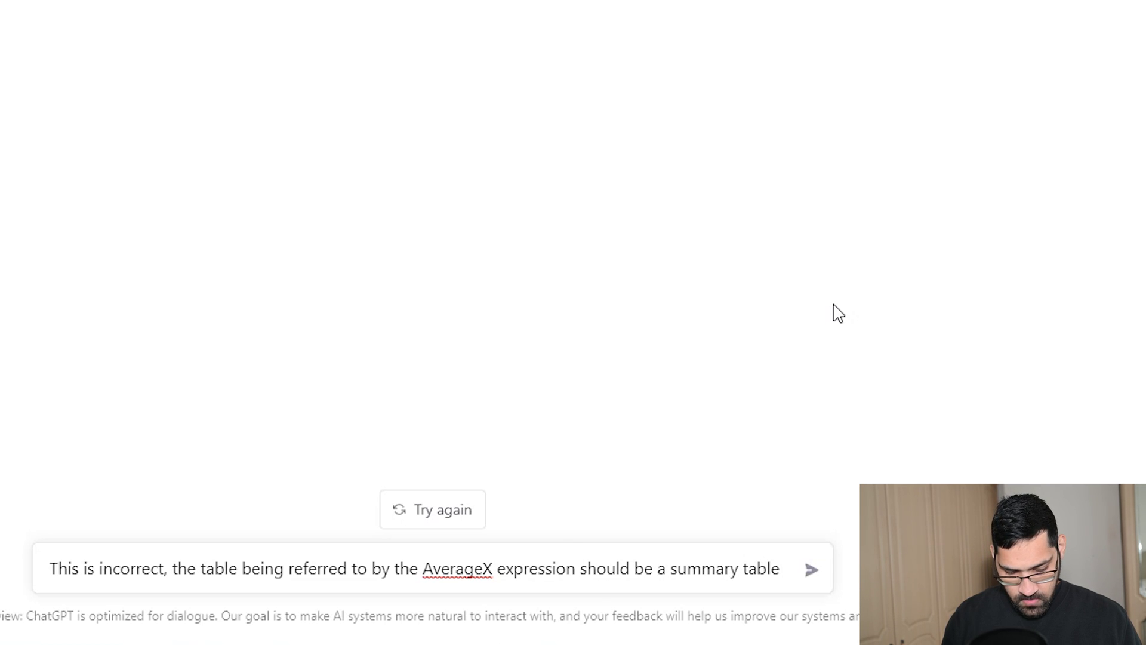
{"action": "type", "text": "that contains"}
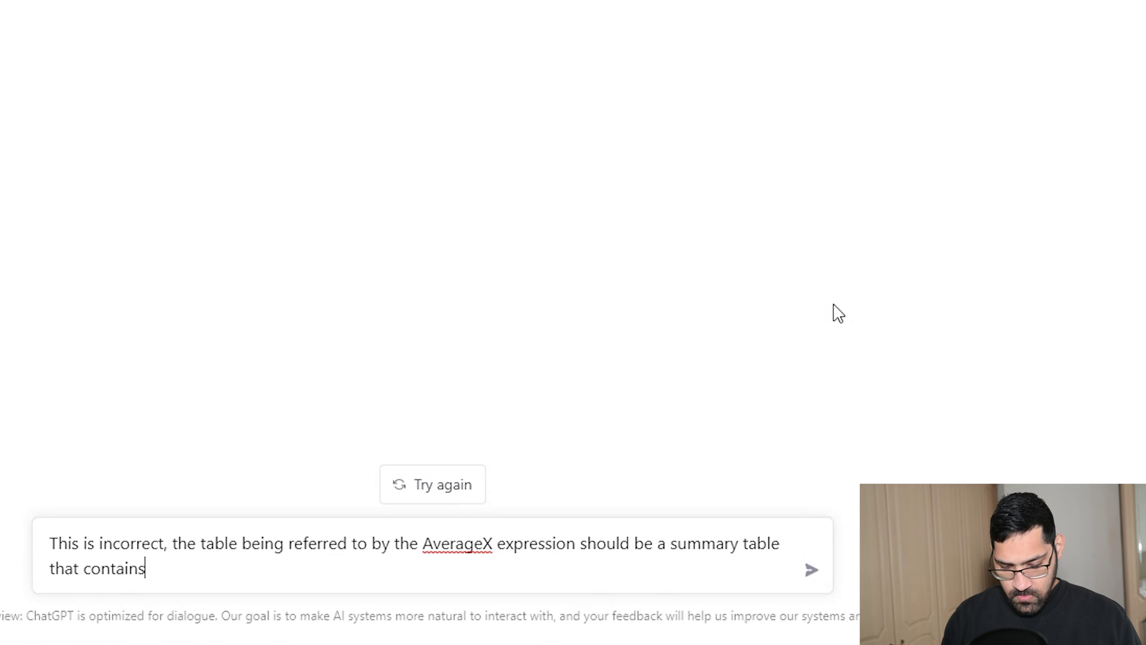
{"action": "type", "text": " OrderNu"}
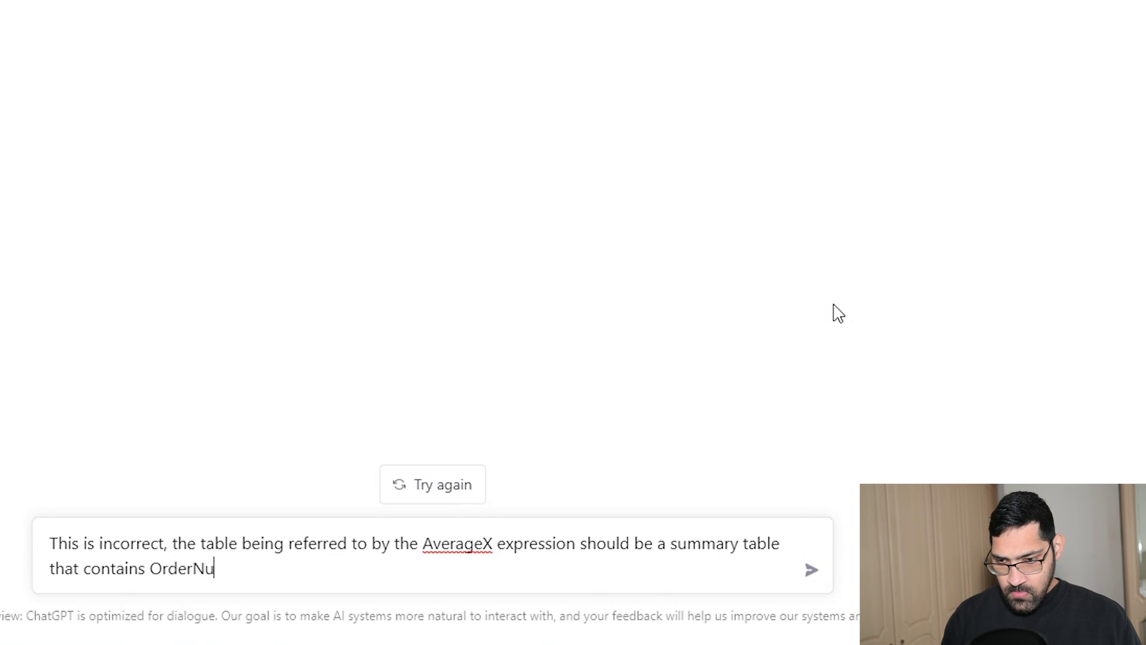
{"action": "type", "text": "mber and thhe num"}
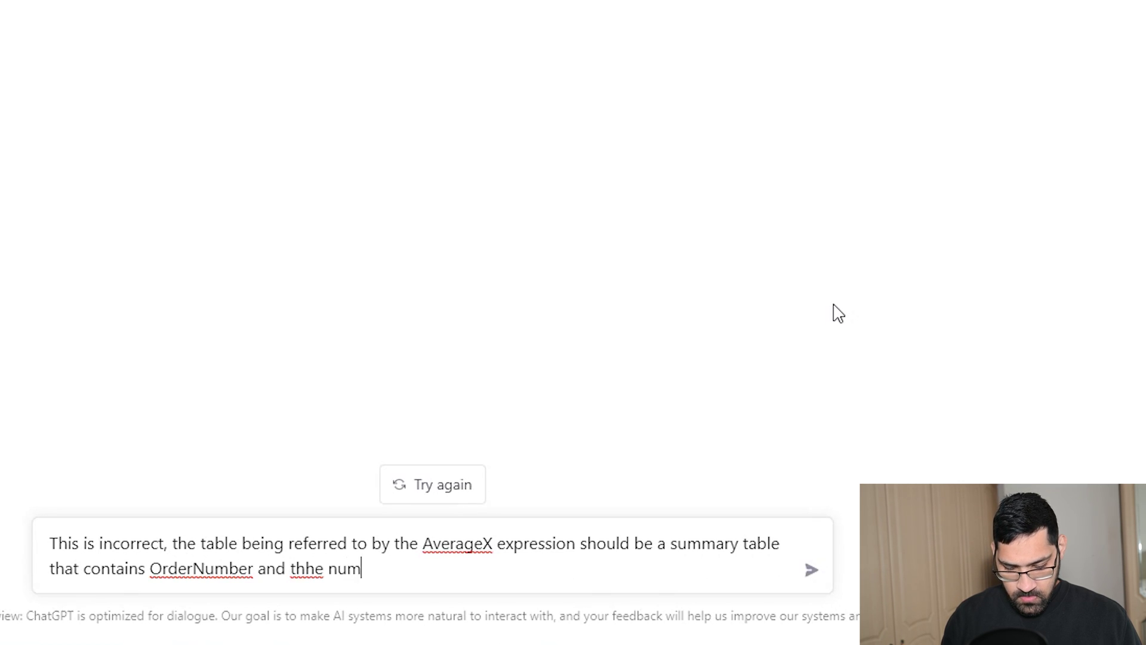
{"action": "type", "text": "ber of items withi"}
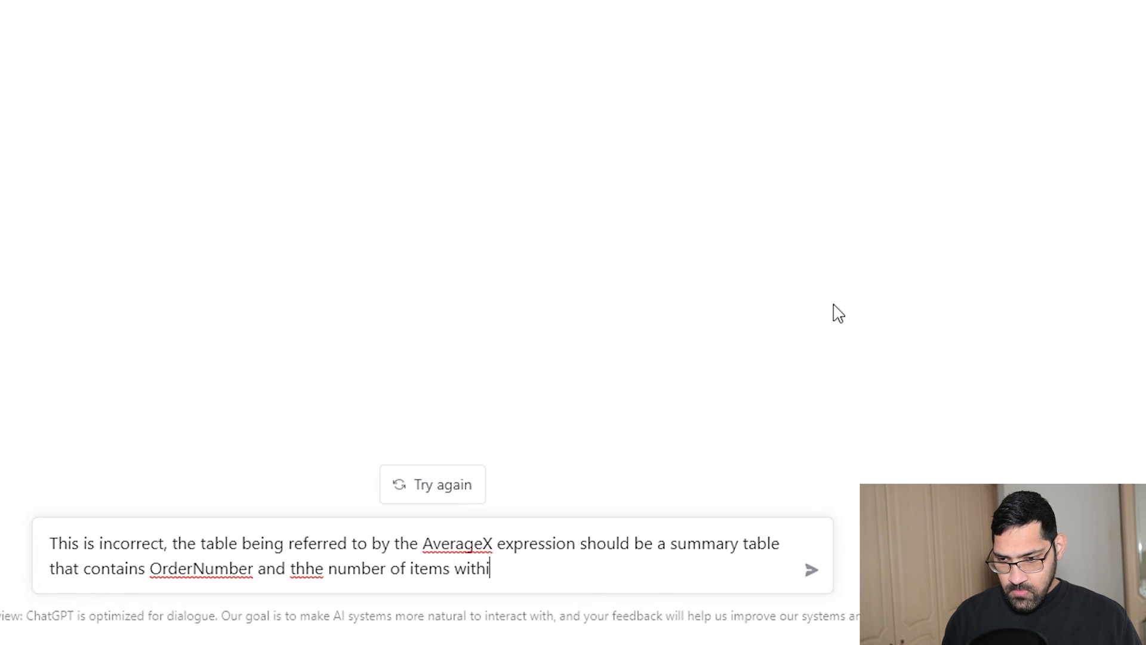
{"action": "type", "text": "n each ordf"}
{"action": "key", "text": "BackSpace"}
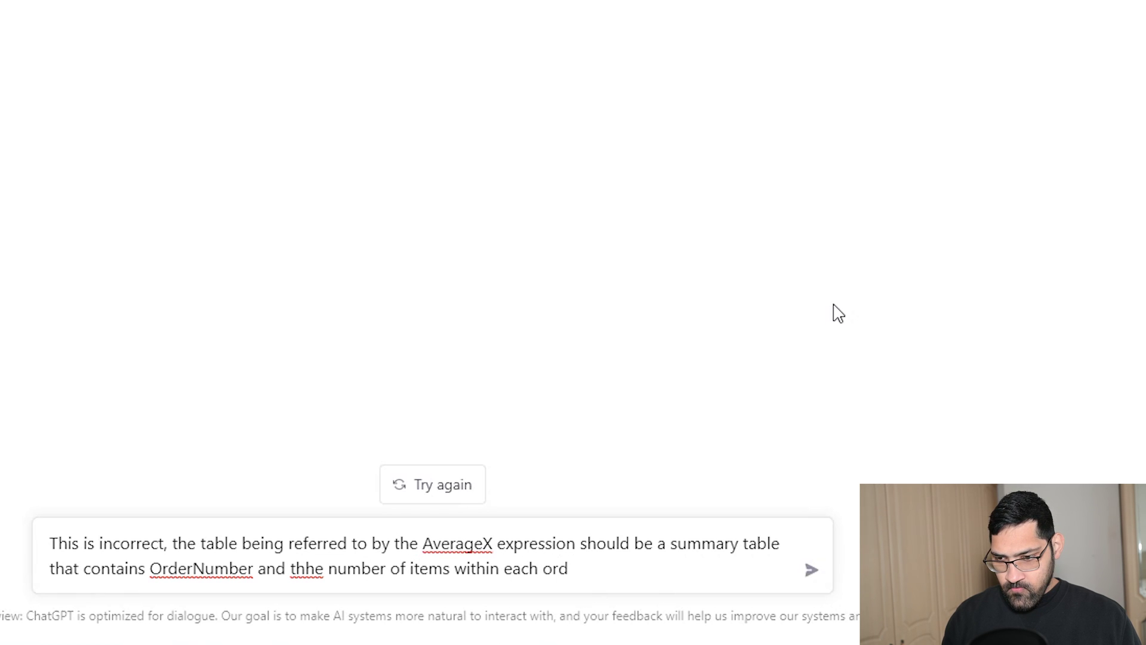
{"action": "type", "text": "er"}
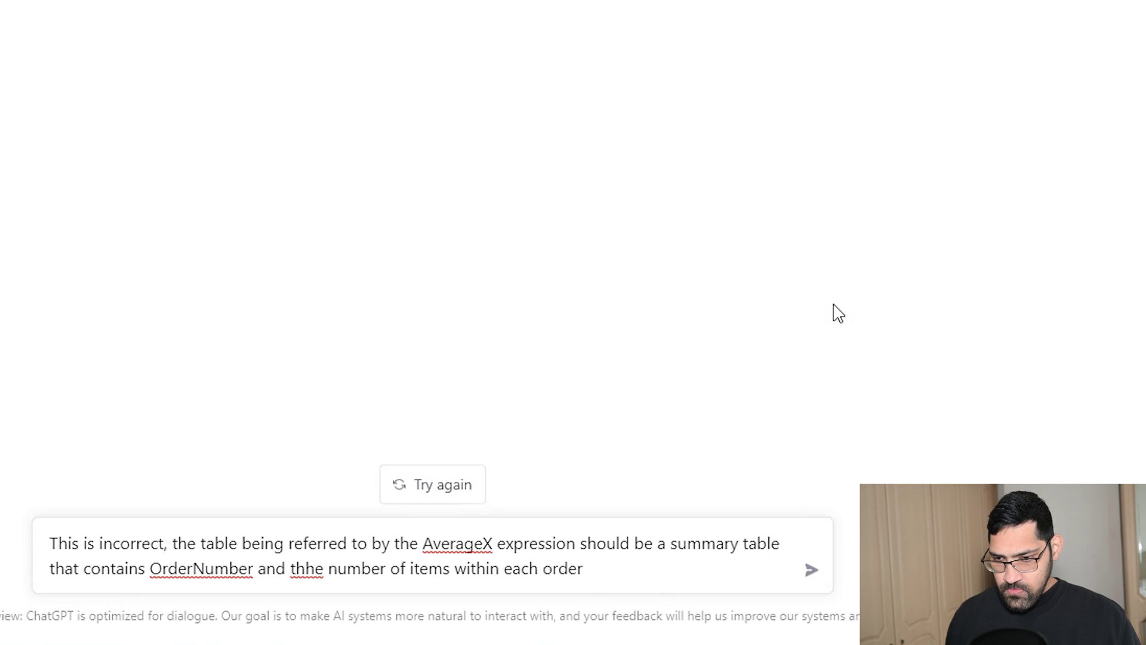
{"action": "left_click", "coordinate": [306, 567]}
{"action": "key", "text": "BackSpace"}
{"action": "key", "text": "Return"}
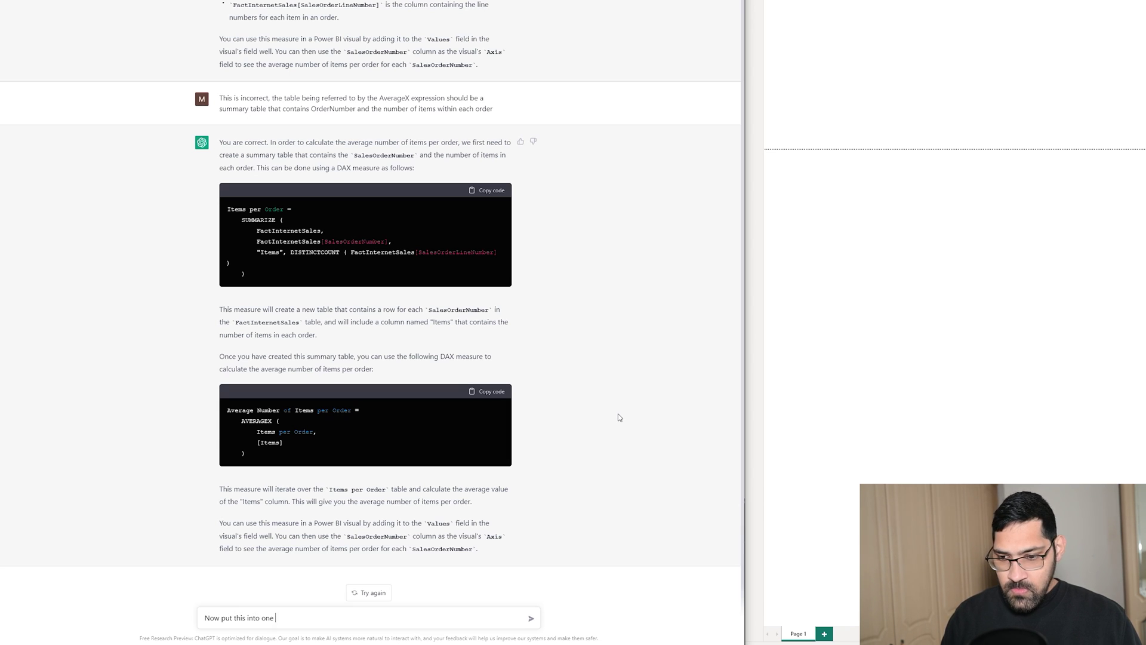
Ask ChatGPT to put it into one measure and select the combined AVERAGEX/SUMMARIZE DAX.
{"action": "type", "text": "ure"}
{"action": "key", "text": "Return"}
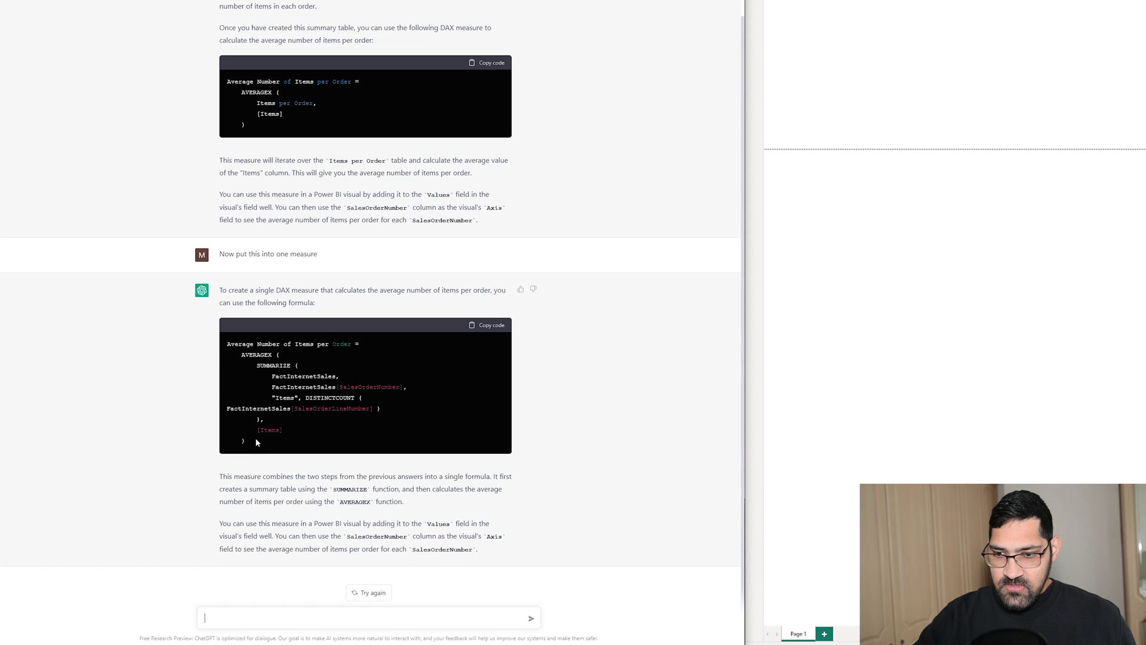
{"action": "left_click_drag", "start_coordinate": [251, 438], "coordinate": [224, 354]}
{"action": "key", "text": "ctrl+c"}
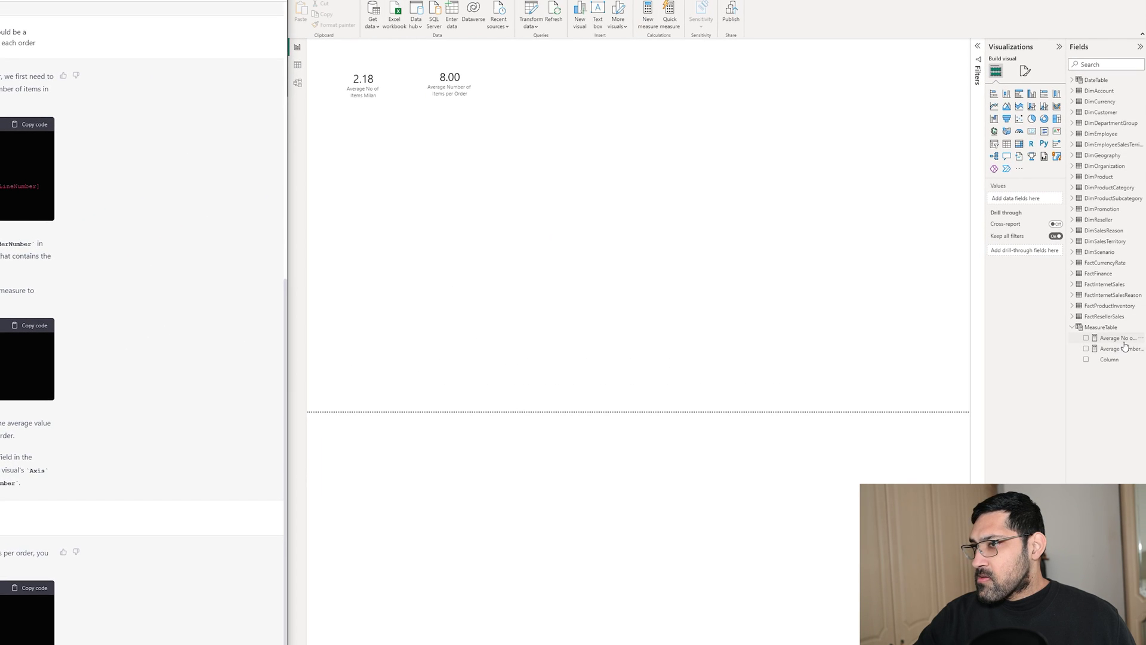
Replace Average Number of Items per Order's formula with the combined DAX so its card shows 2.18.
{"action": "left_click", "coordinate": [1116, 349]}
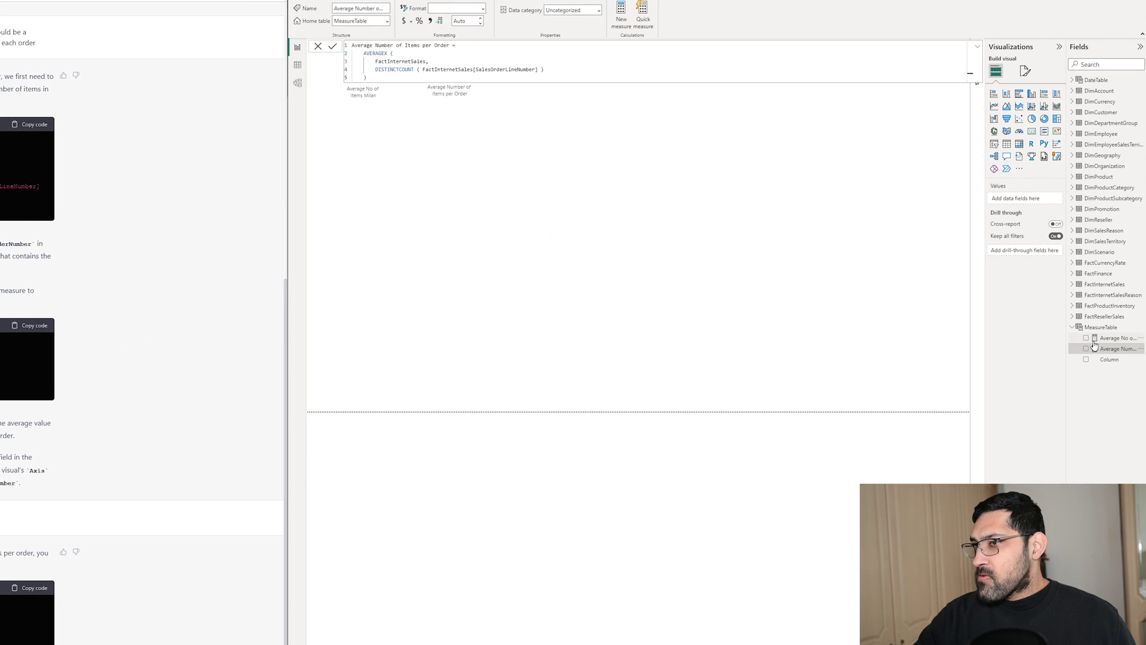
{"action": "left_click", "coordinate": [376, 77]}
{"action": "left_click_drag", "start_coordinate": [373, 77], "coordinate": [352, 54]}
{"action": "key", "text": "ctrl+v"}
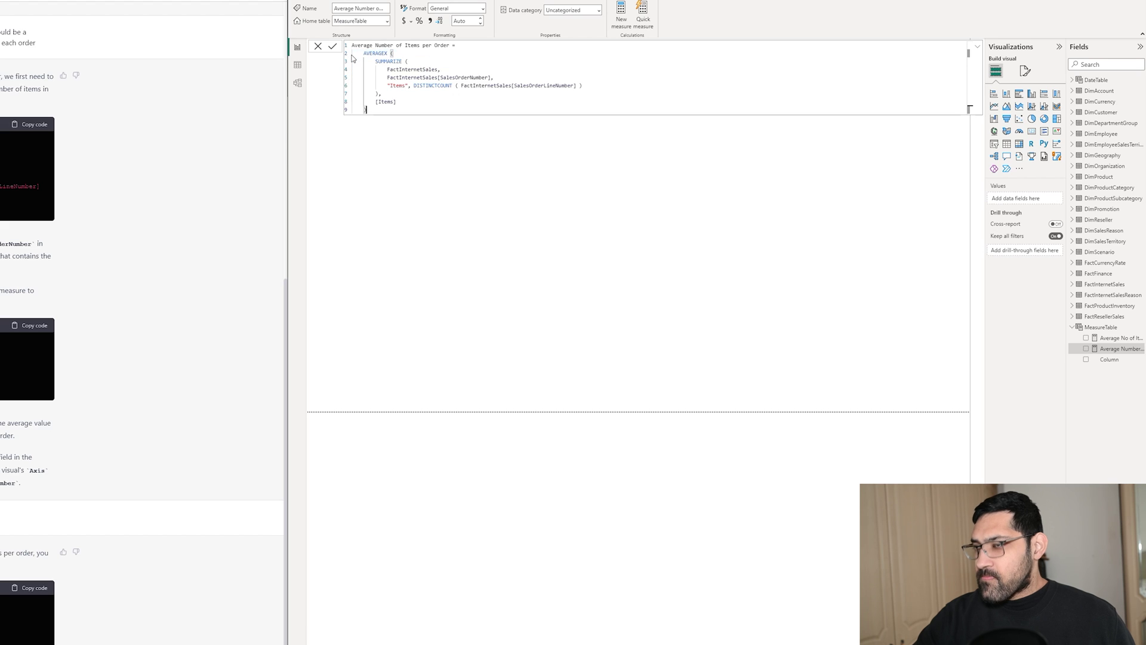
{"action": "left_click", "coordinate": [472, 237]}
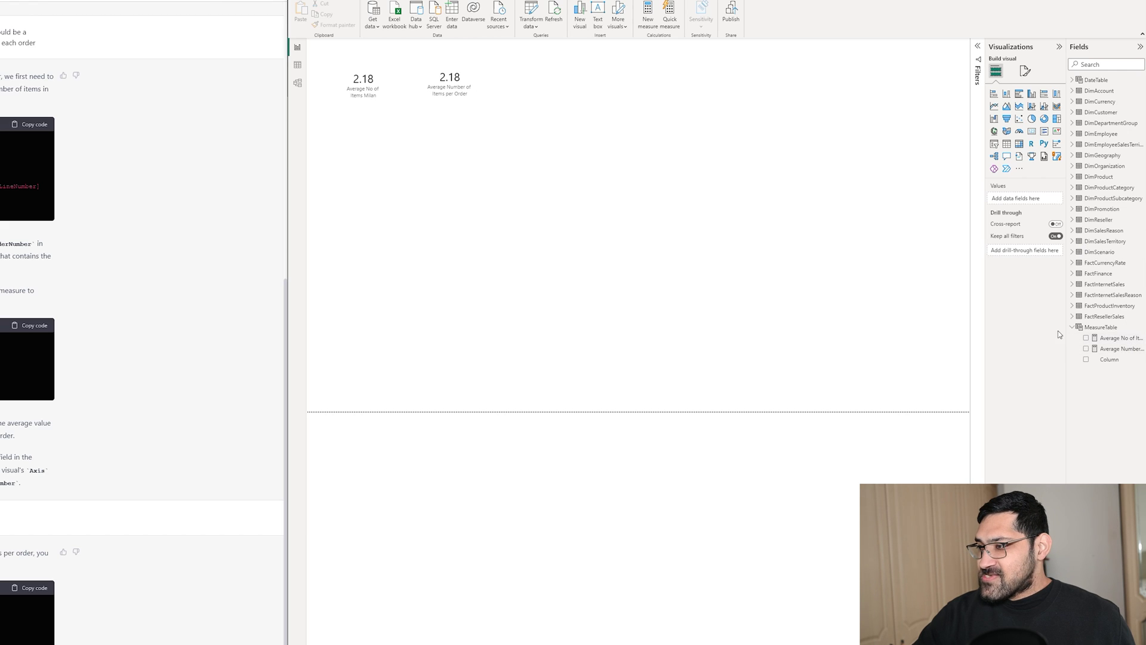
{"action": "left_click_drag", "start_coordinate": [1067, 334], "coordinate": [1056, 334]}
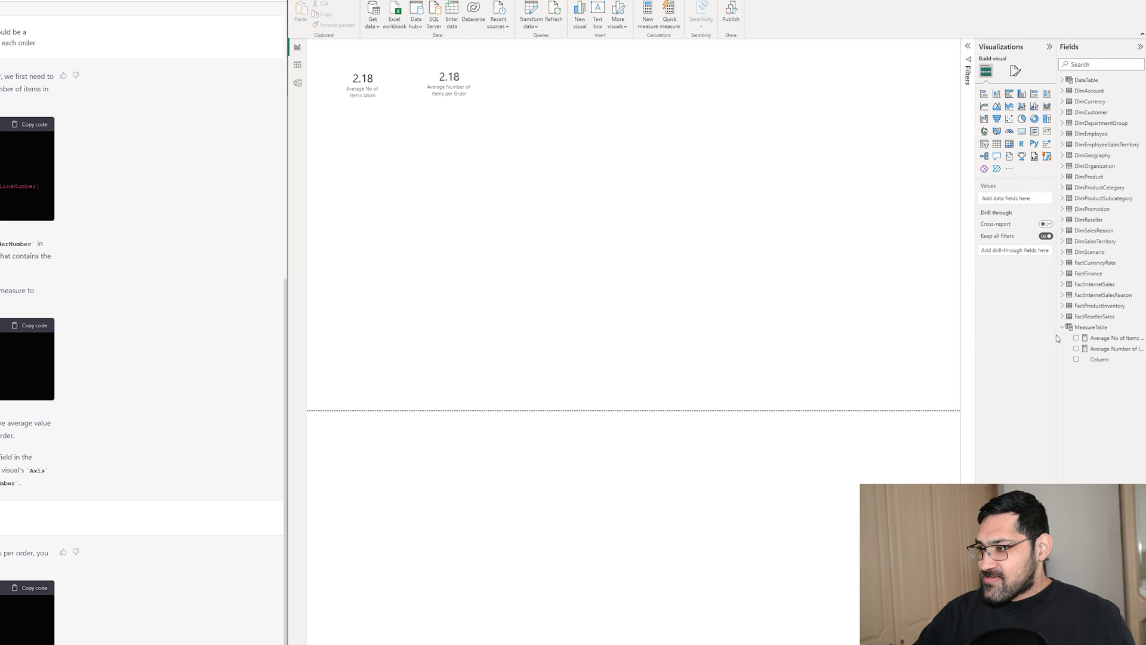
Show the original Average No of Items measure's DAX formula beside ChatGPT's code for comparison.
{"action": "left_click", "coordinate": [1109, 338]}
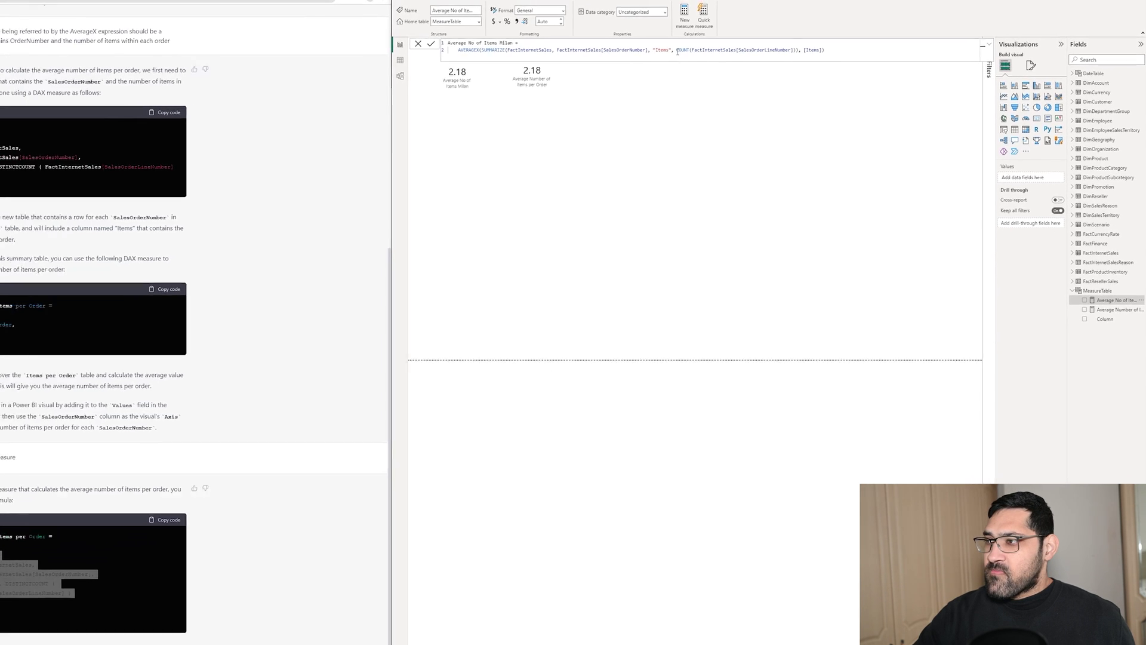
{"action": "left_click", "coordinate": [261, 511]}
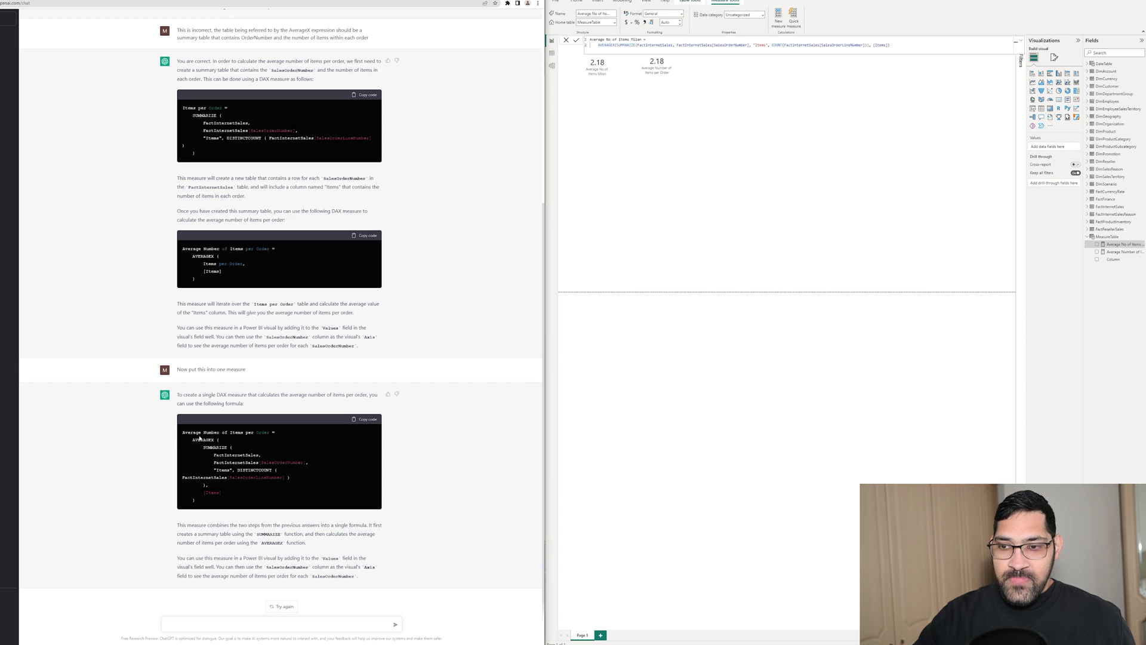
{"action": "scroll", "coordinate": [200, 437], "scroll_direction": "up", "scroll_amount": 5}
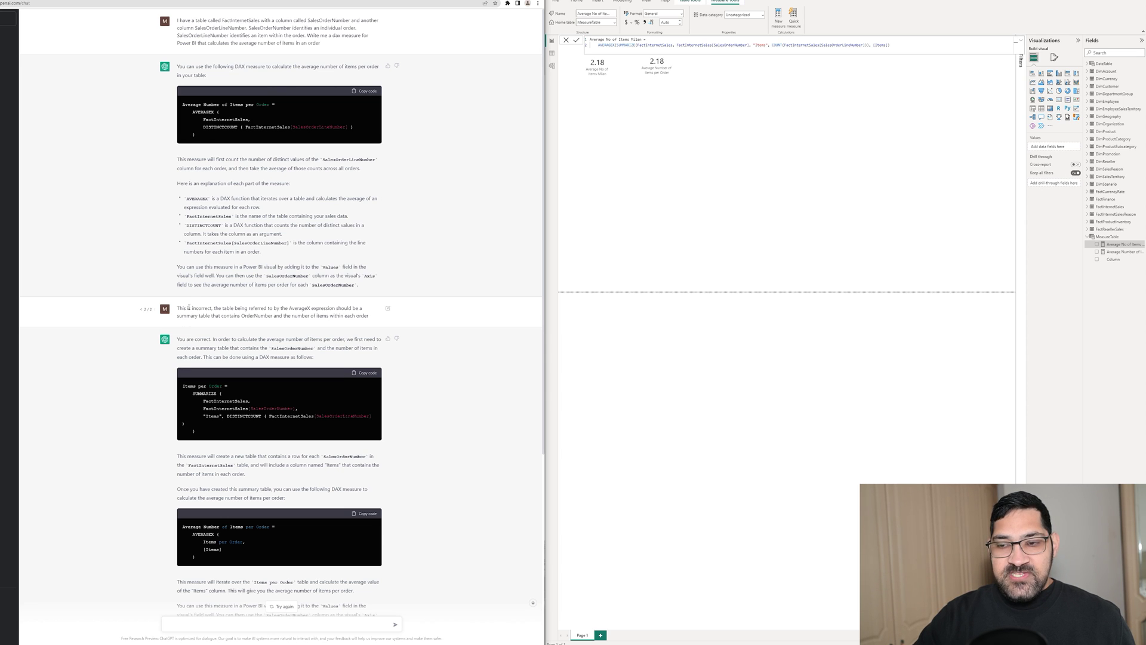
{"action": "mouse_move", "coordinate": [189, 307]}
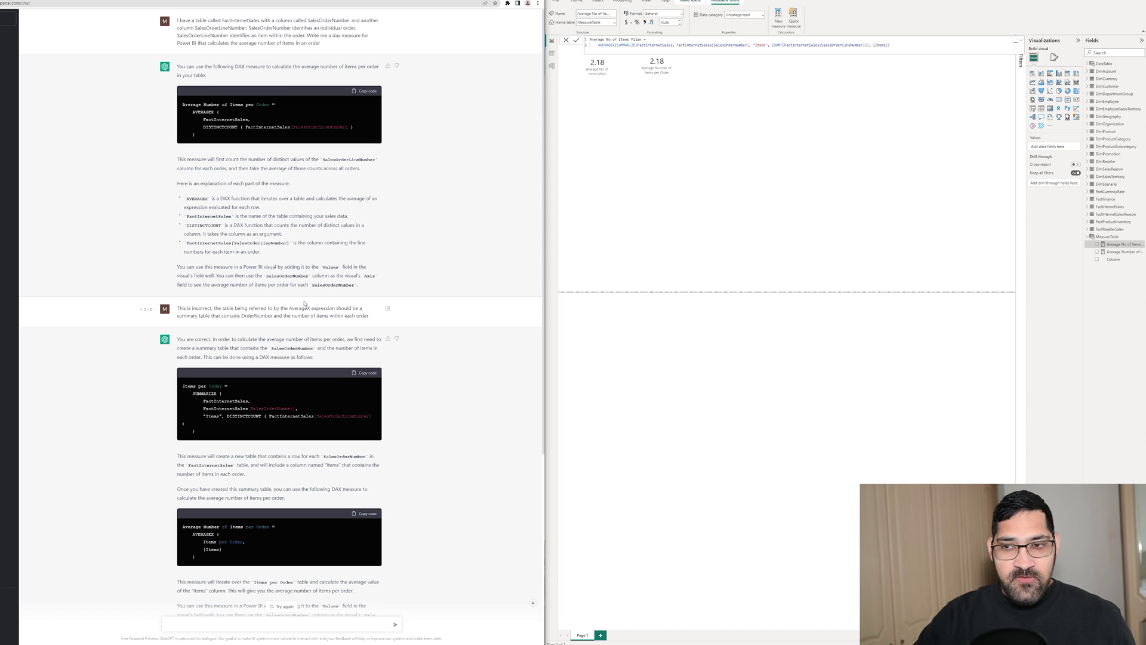
{"action": "scroll", "coordinate": [307, 294], "scroll_direction": "down", "scroll_amount": 2}
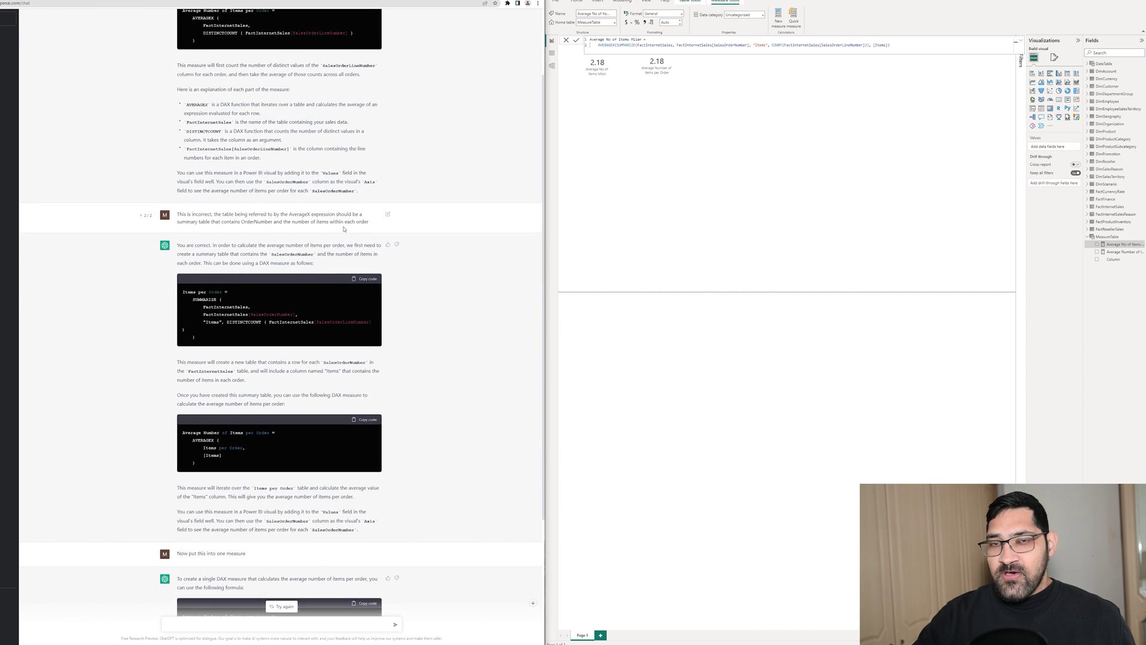
{"action": "scroll", "coordinate": [308, 511], "scroll_direction": "down", "scroll_amount": 3}
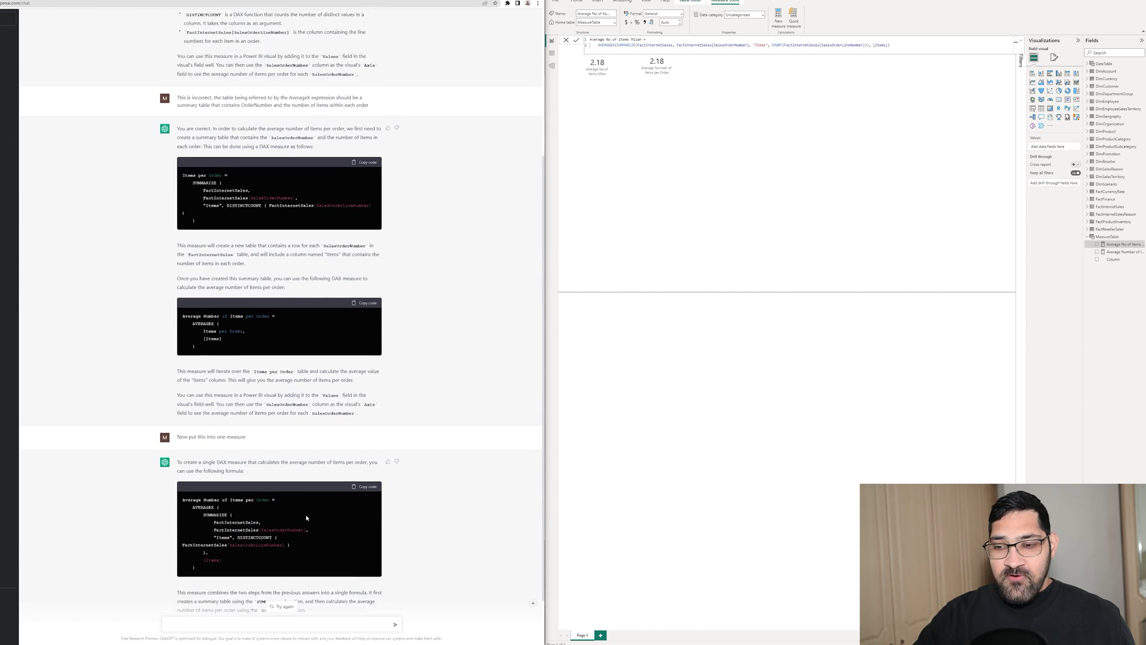